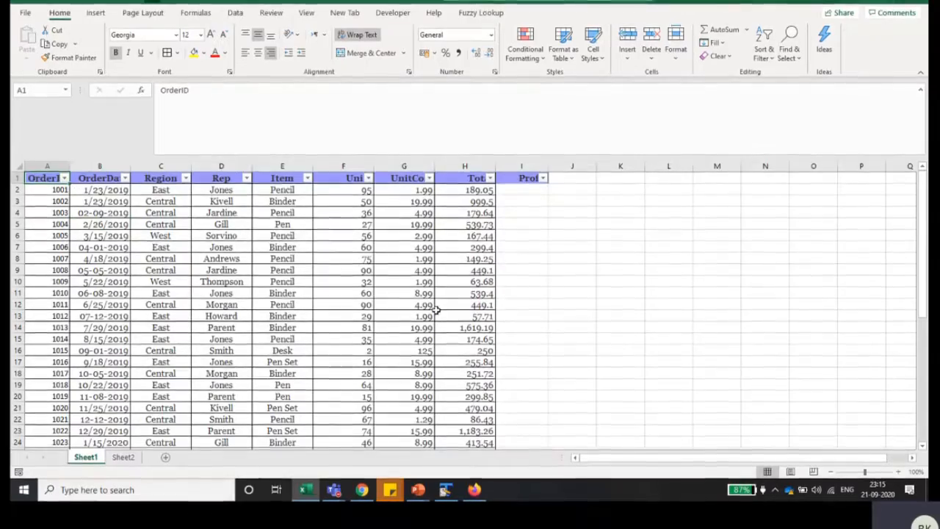
pyautogui.scroll(-7, 522, 390)
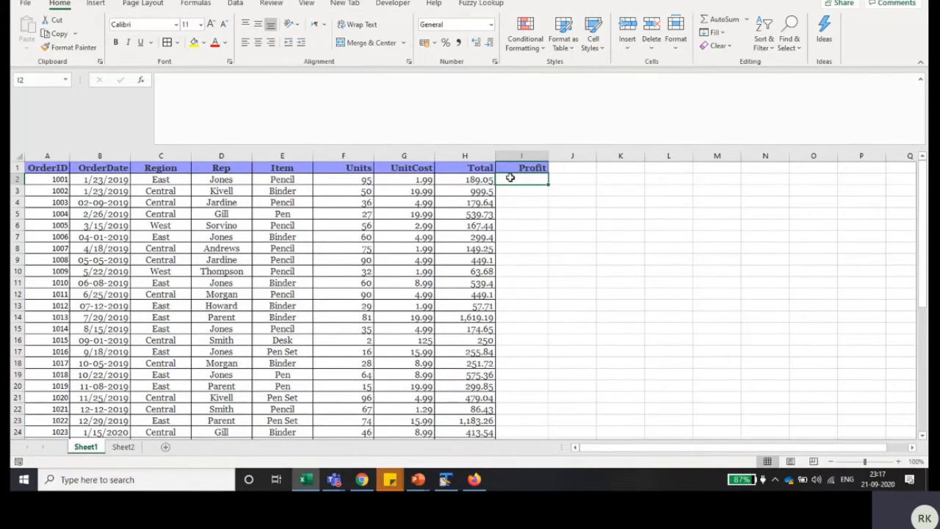
pyautogui.write('=v')
pyautogui.press('BackSpace')
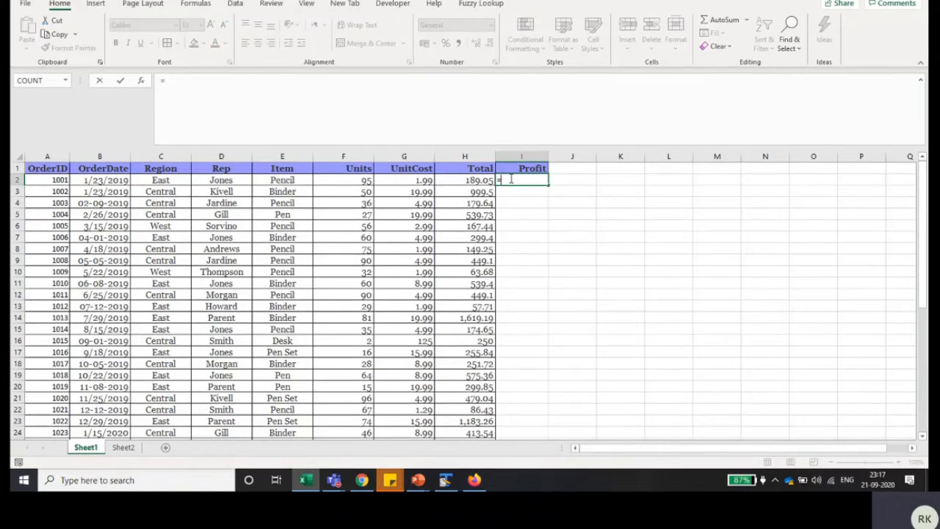
pyautogui.press('Escape')
pyautogui.write('vlo')
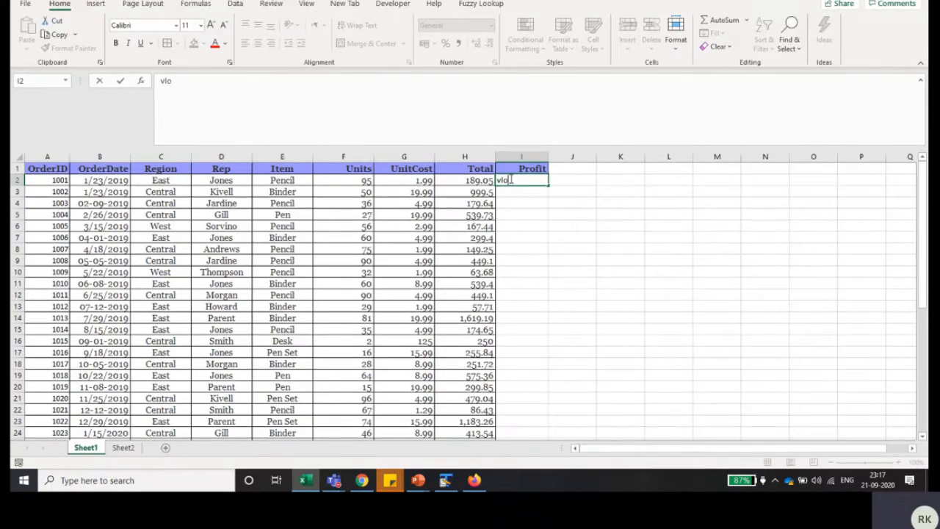
pyautogui.write('okup()')
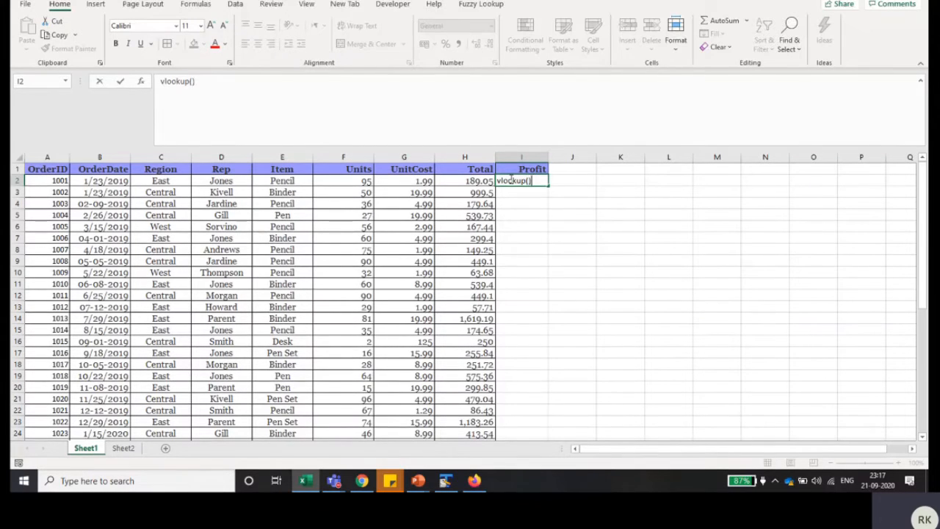
pyautogui.hotkey('ctrl', 'Return')
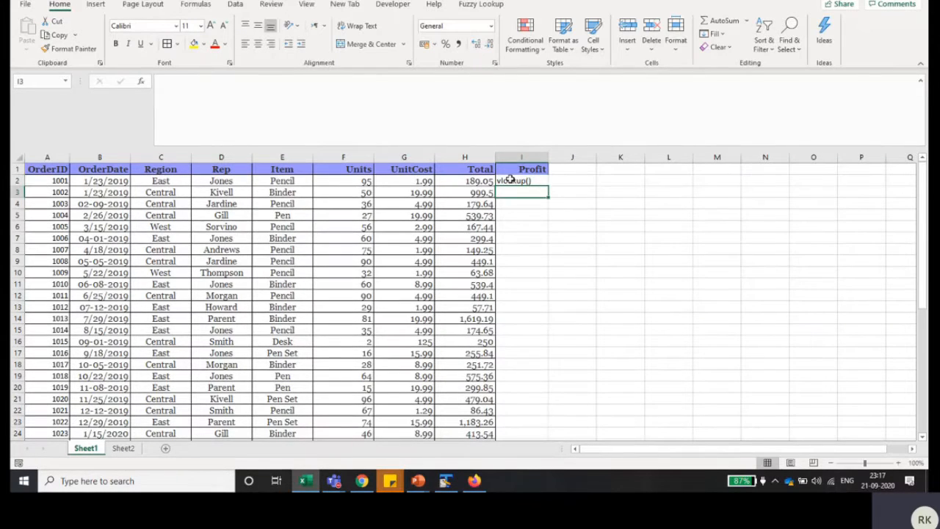
# Step: Begin a VLOOKUP formula in cell I2, the first cell under the Profit header on Sheet1
pyautogui.write('=')
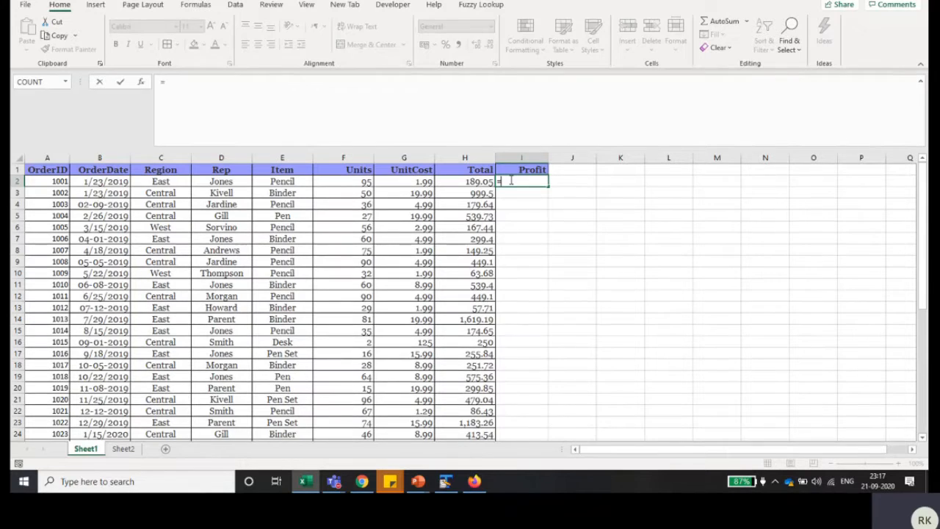
pyautogui.write('vl')
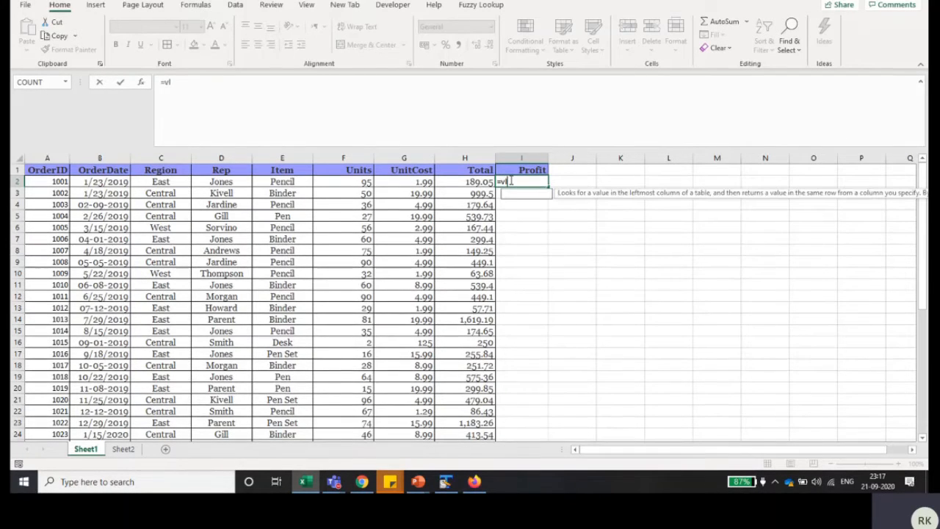
pyautogui.write('ookup(')
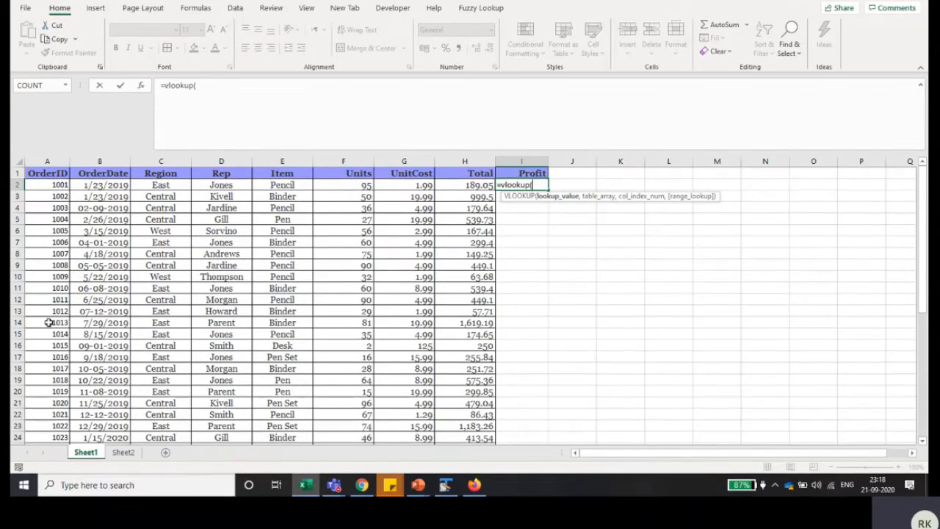
pyautogui.click(46, 186)
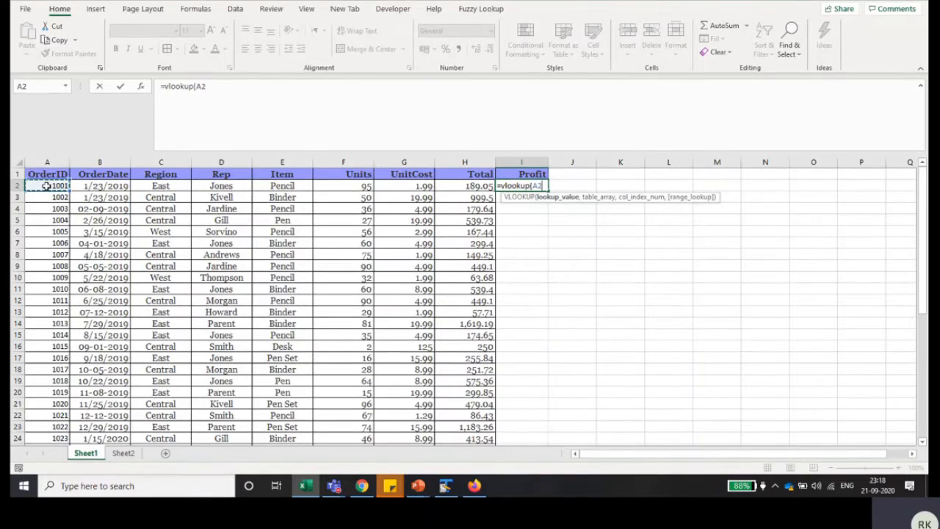
pyautogui.click(123, 453)
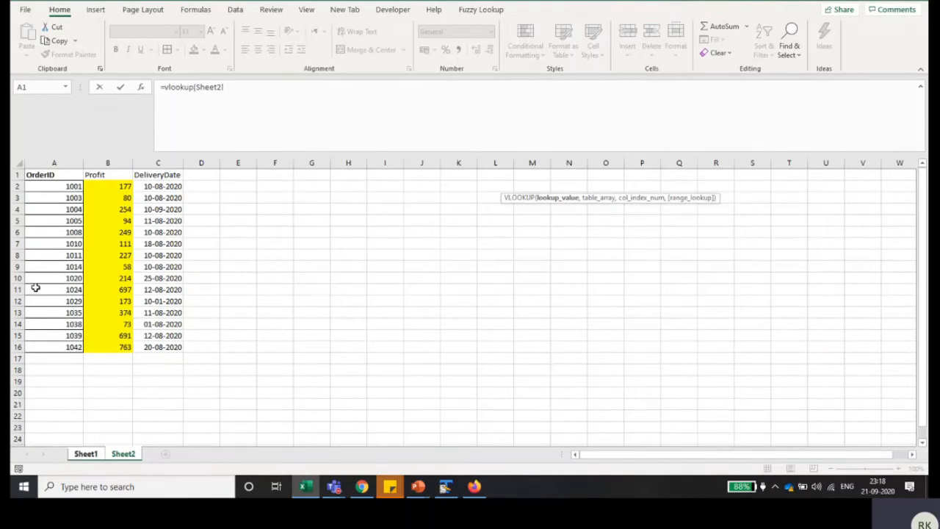
pyautogui.click(55, 163)
pyautogui.moveTo(58, 165); pyautogui.dragTo(168, 170)
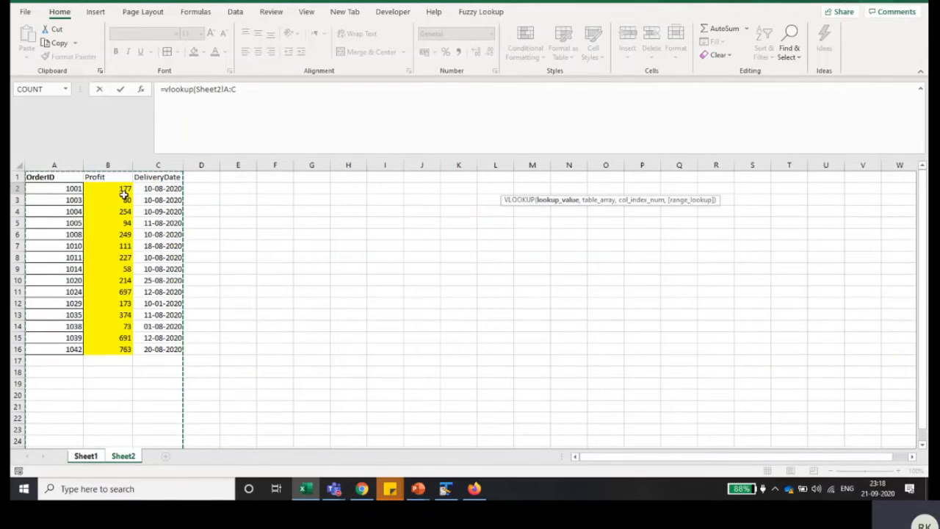
pyautogui.click(86, 457)
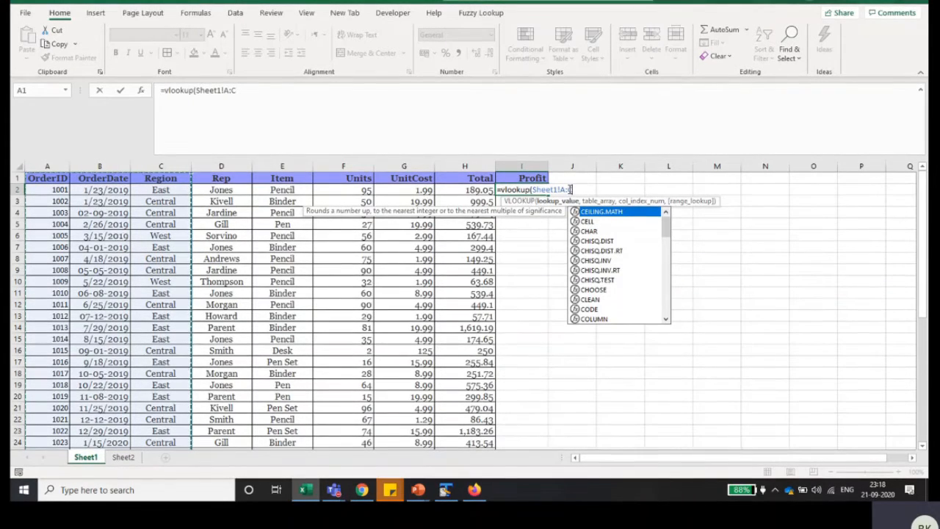
pyautogui.click(519, 201)
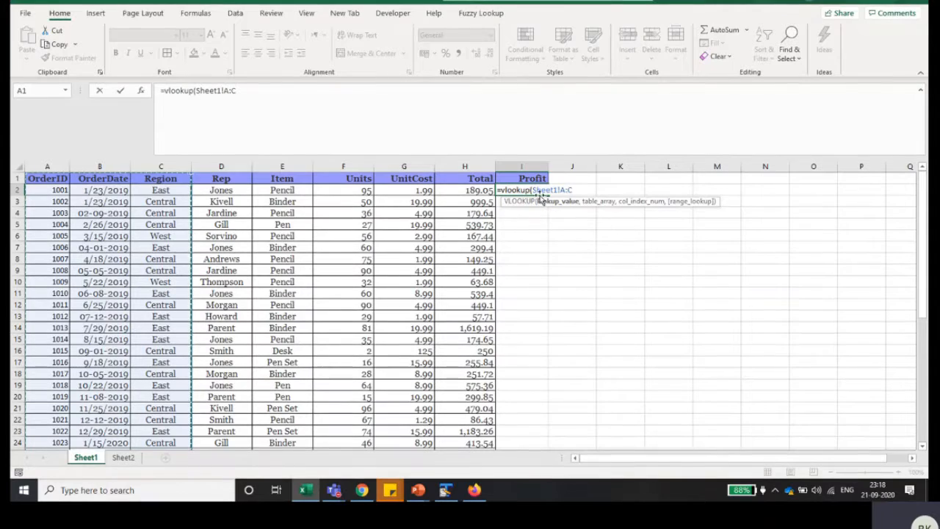
pyautogui.moveTo(572, 190); pyautogui.dragTo(535, 190)
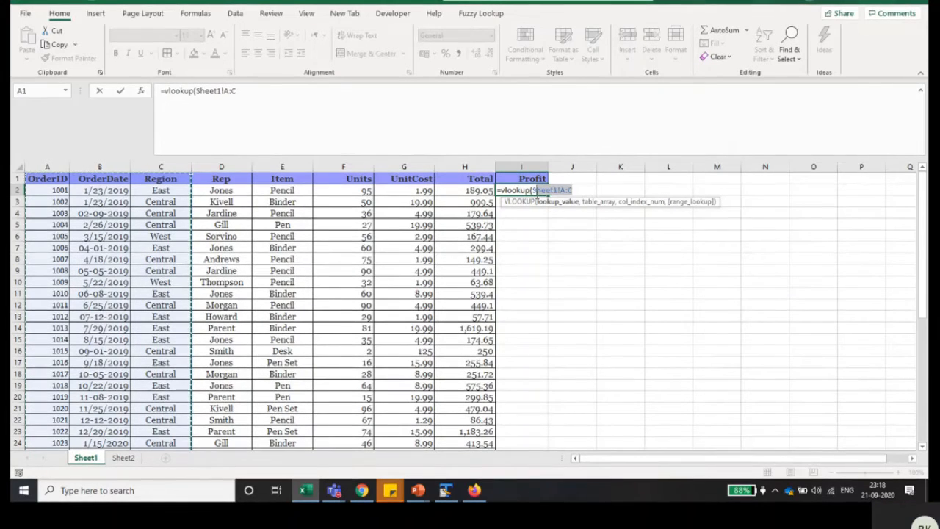
pyautogui.press('BackSpace')
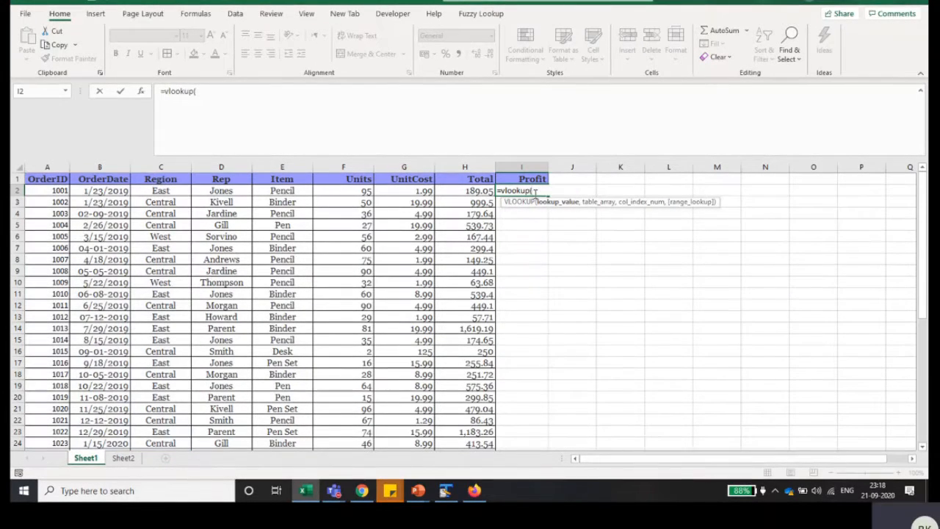
# Step: Set Sheet1 cell A2 as the VLOOKUP's lookup value and Sheet2 columns A:C as its table array
pyautogui.click(45, 190)
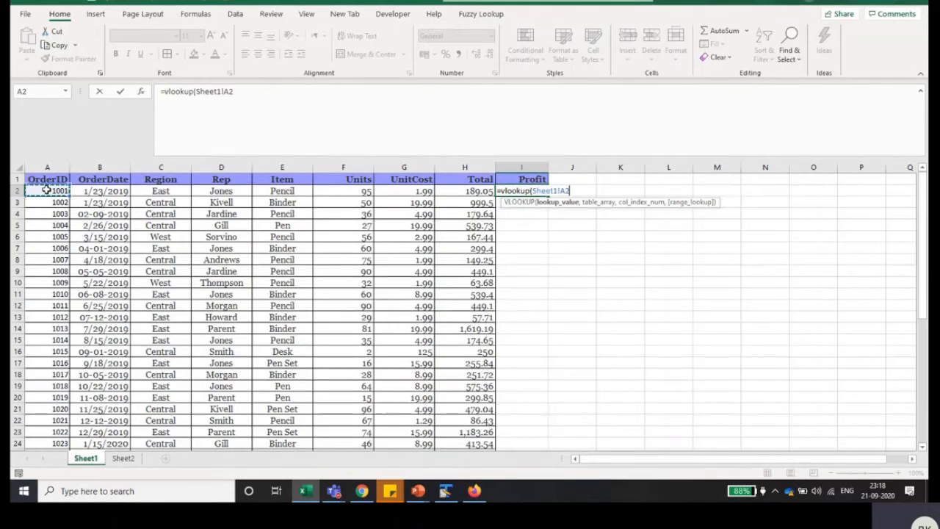
pyautogui.write(',')
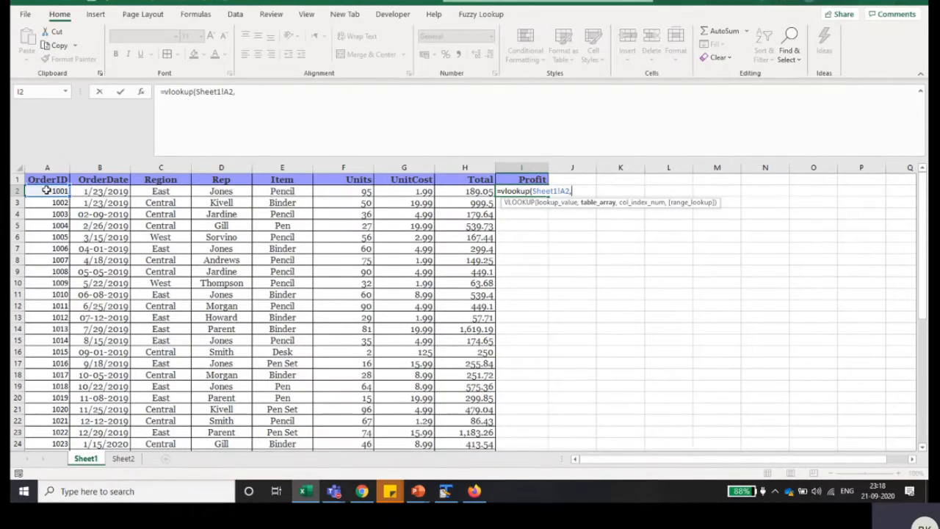
pyautogui.click(123, 459)
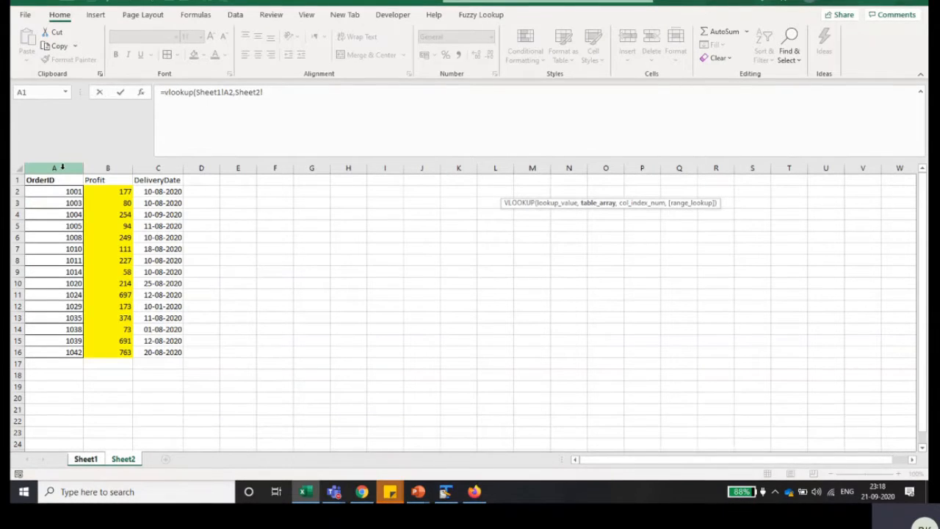
pyautogui.moveTo(60, 167); pyautogui.dragTo(157, 169)
pyautogui.moveTo(53, 180); pyautogui.dragTo(162, 350)
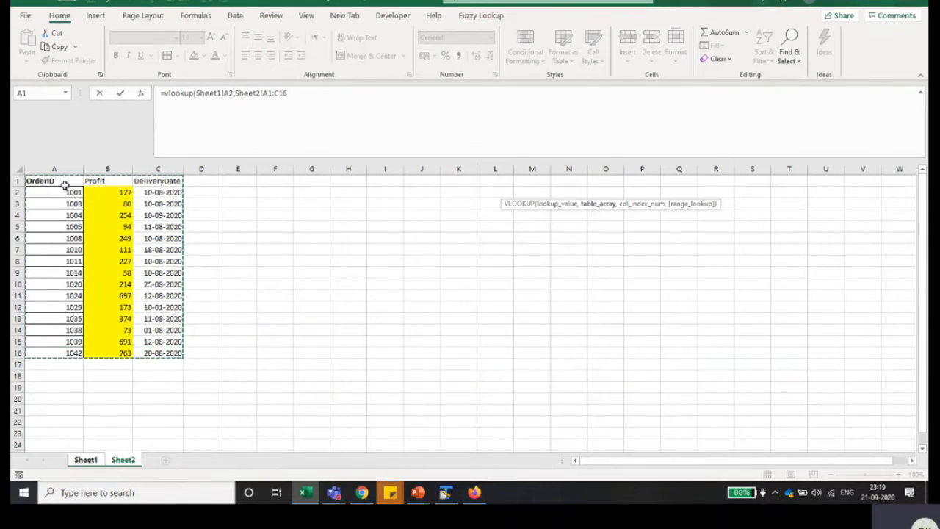
pyautogui.click(57, 169)
pyautogui.moveTo(58, 169); pyautogui.dragTo(154, 169)
pyautogui.write(',')
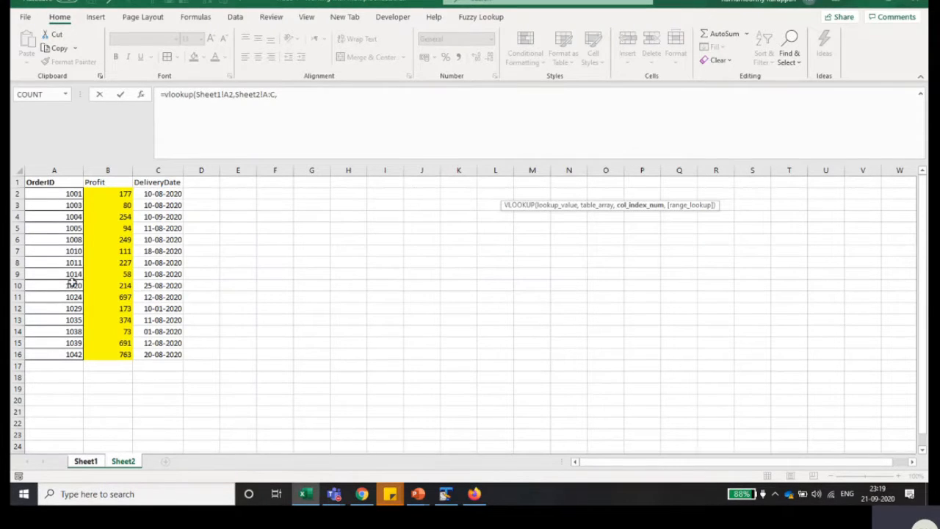
# Step: Complete the VLOOKUP with column index 2 and False for an exact match, and enter the formula
pyautogui.click(291, 94)
pyautogui.write('2,')
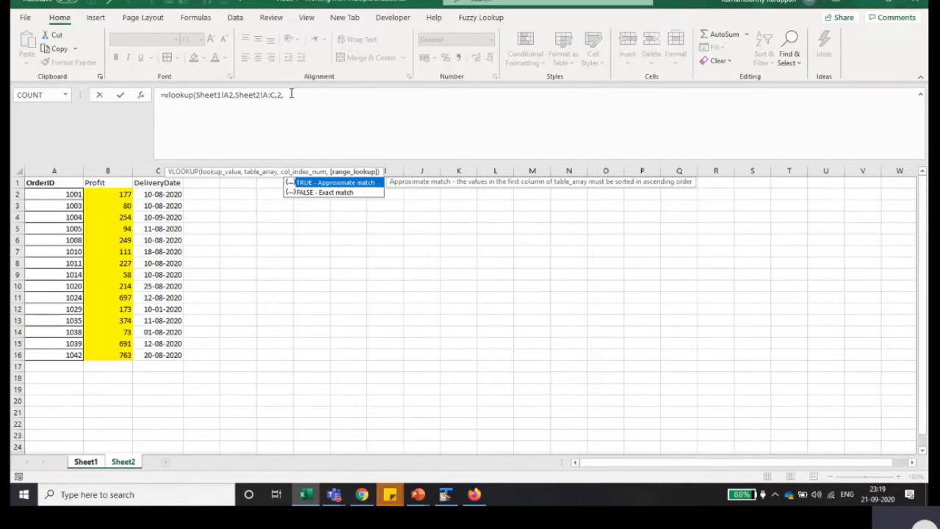
pyautogui.write('False')
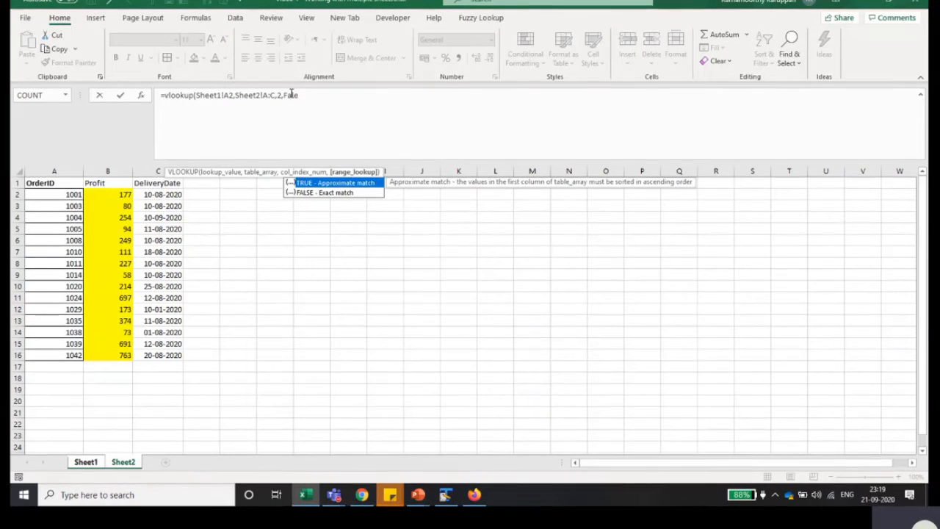
pyautogui.write('se')
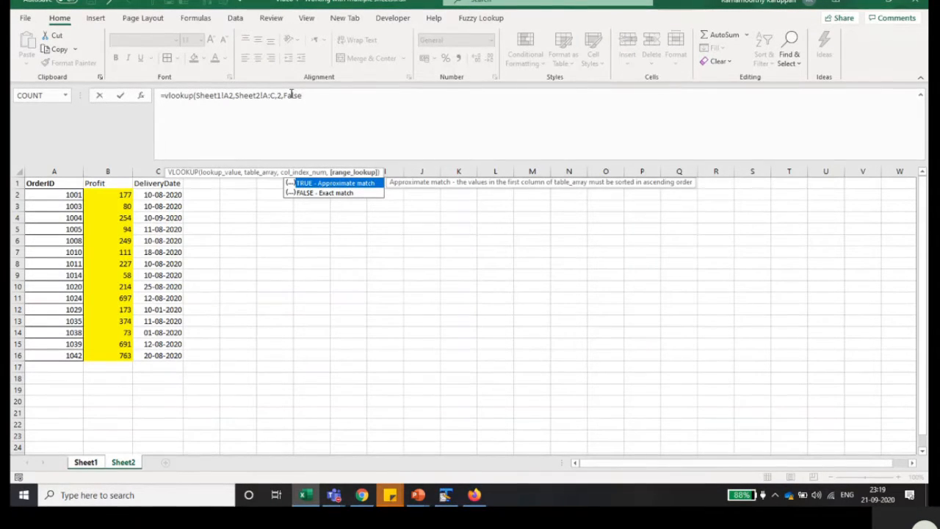
pyautogui.write(')')
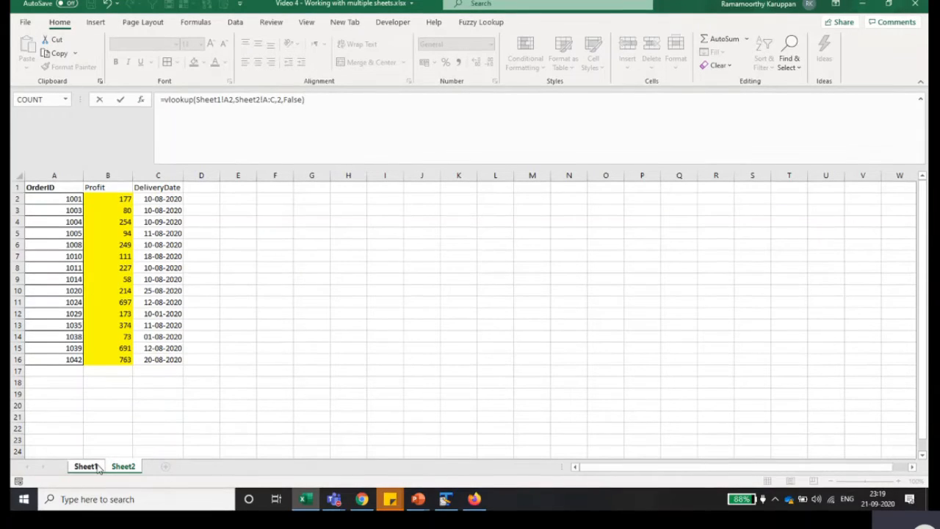
pyautogui.press('Return')
# Step: Copy the VLOOKUP formula from I2 down the Profit column to the last order row, I44
pyautogui.press('Up')
pyautogui.hotkey('ctrl', 'c')
pyautogui.press('Left')
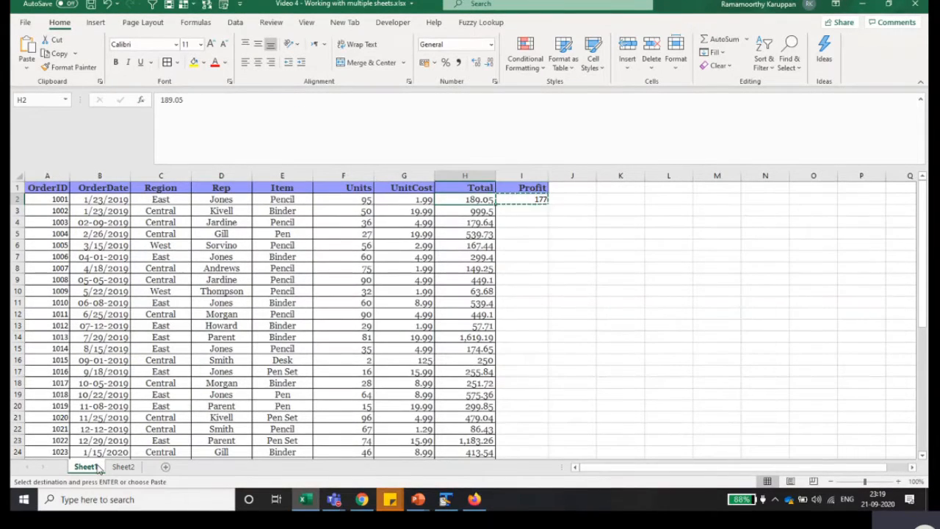
pyautogui.hotkey('ctrl', 'Down')
pyautogui.press('Right')
pyautogui.hotkey('ctrl', 'shift', 'Up')
pyautogui.hotkey('ctrl', 'v')
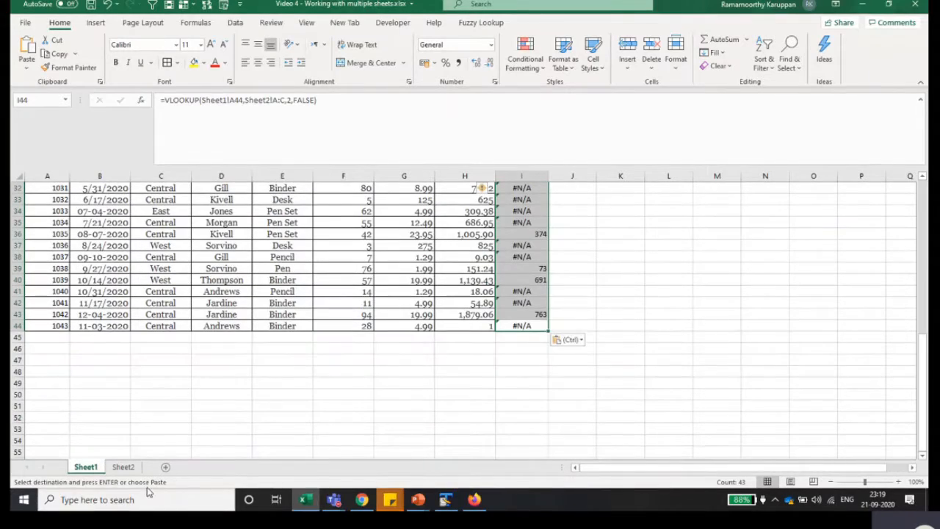
# Step: Check the first looked-up profits on Sheet1 against the Profit values for the same orders on Sheet2
pyautogui.scroll(10, 561, 342)
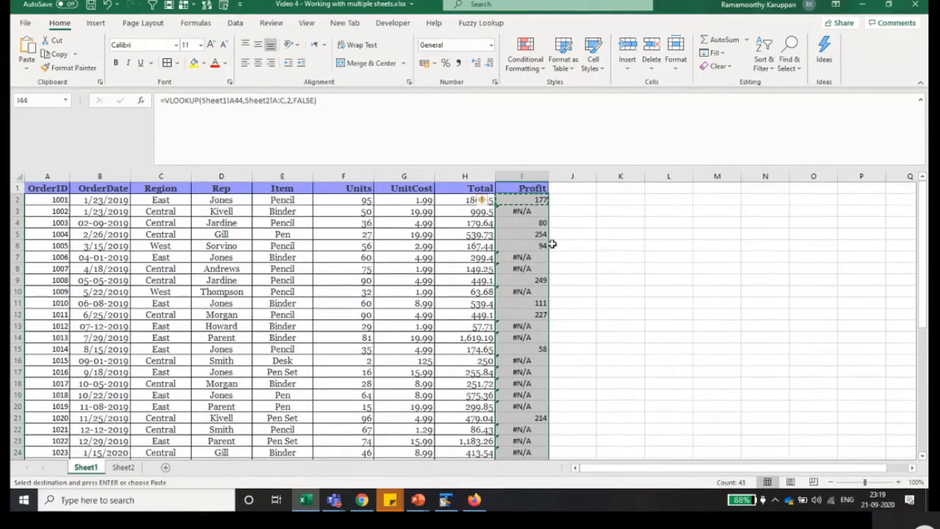
pyautogui.click(551, 245)
pyautogui.click(518, 199)
pyautogui.click(61, 200)
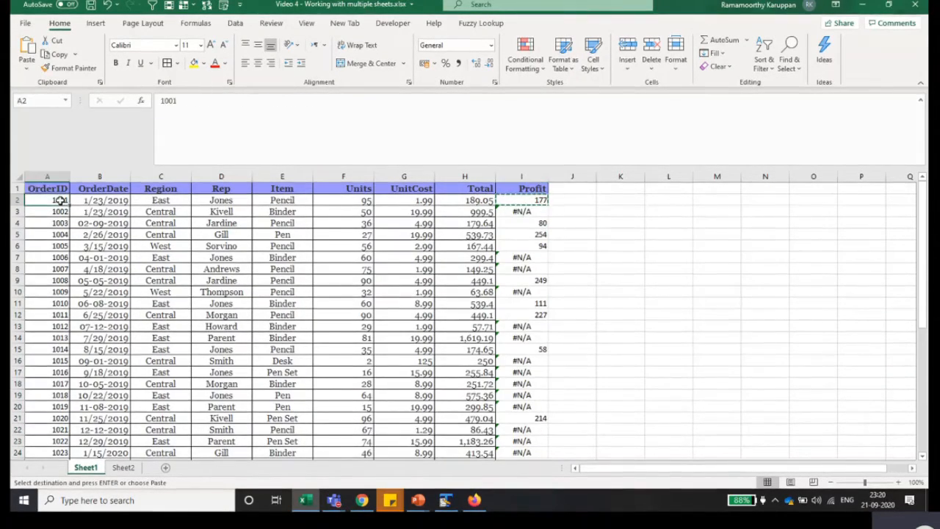
pyautogui.click(497, 204)
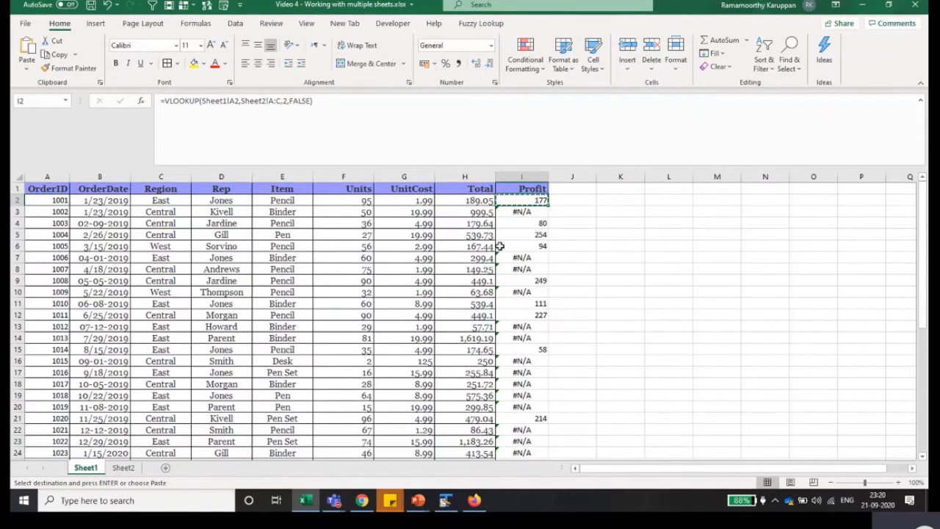
pyautogui.click(532, 220)
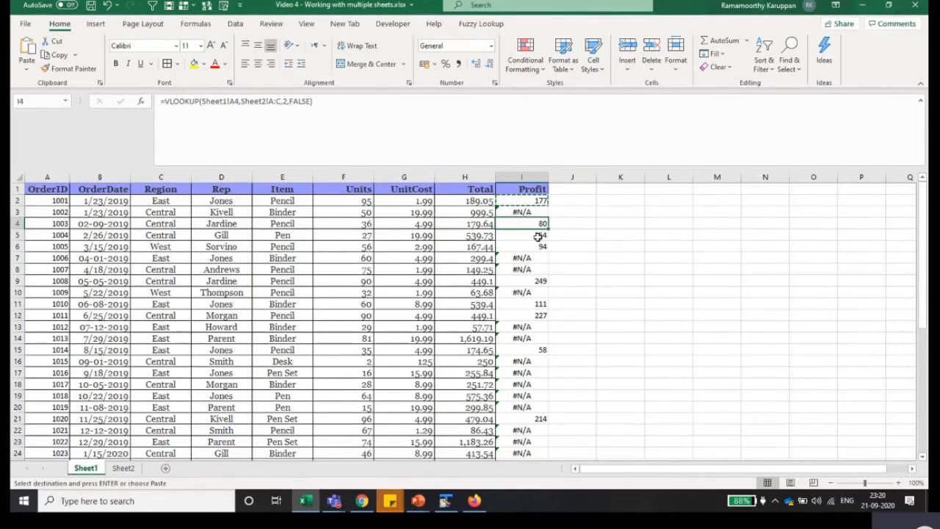
pyautogui.click(540, 236)
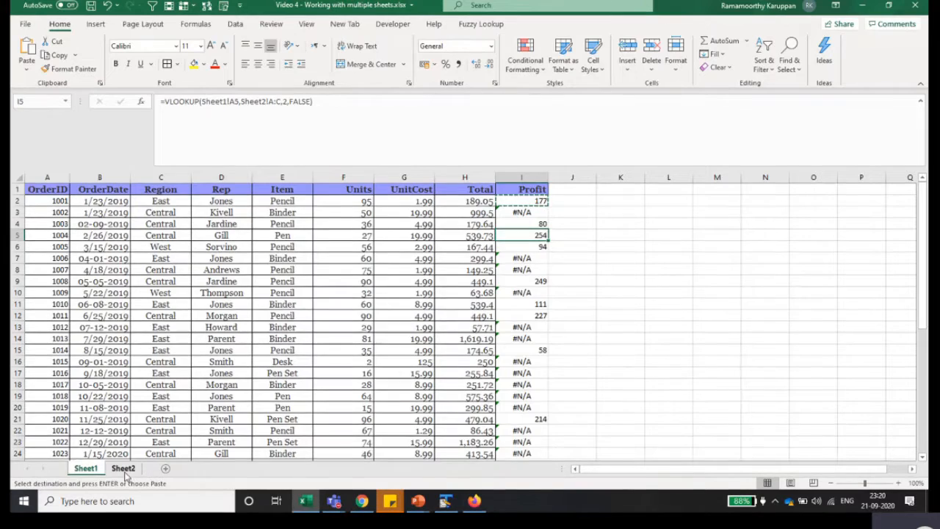
pyautogui.click(123, 468)
pyautogui.click(126, 224)
pyautogui.click(120, 236)
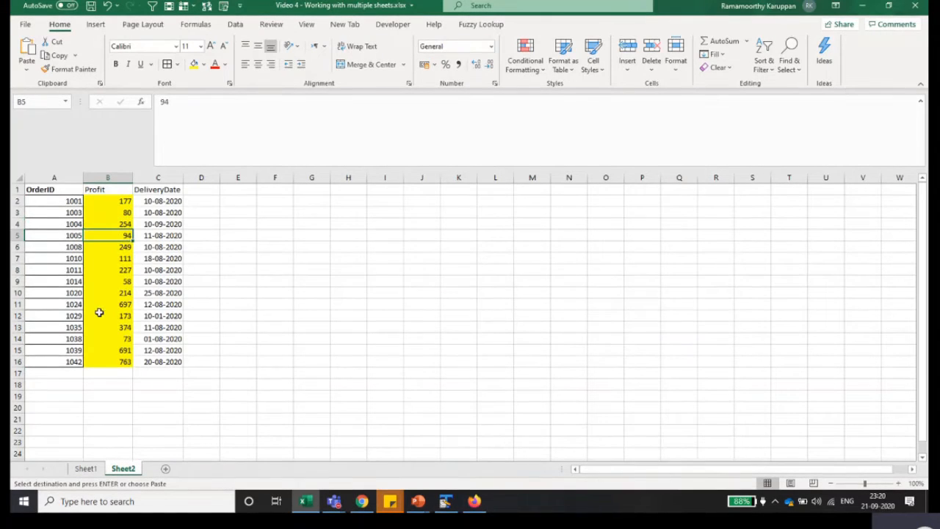
pyautogui.moveTo(111, 363); pyautogui.dragTo(121, 201)
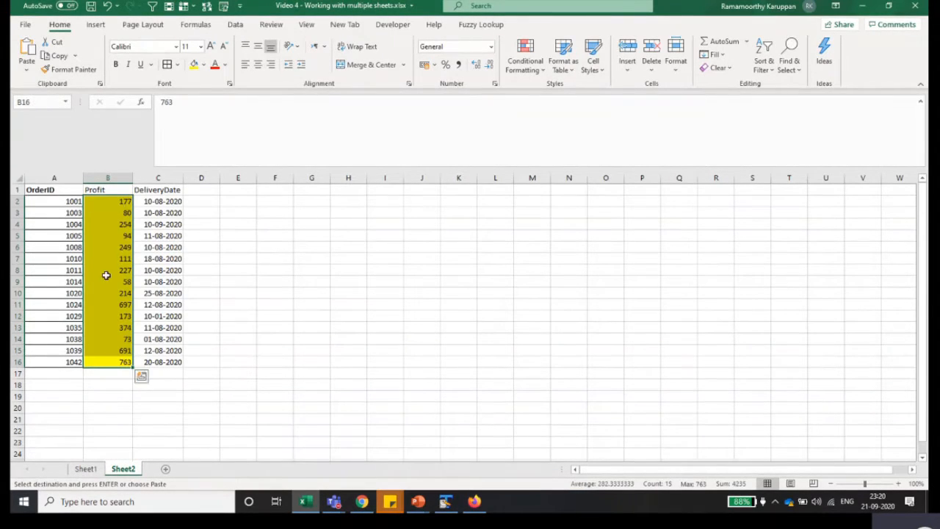
# Step: Return to Sheet1 and review the Profit column's lookup results from row 9 down through the lower orders
pyautogui.click(85, 468)
pyautogui.click(43, 282)
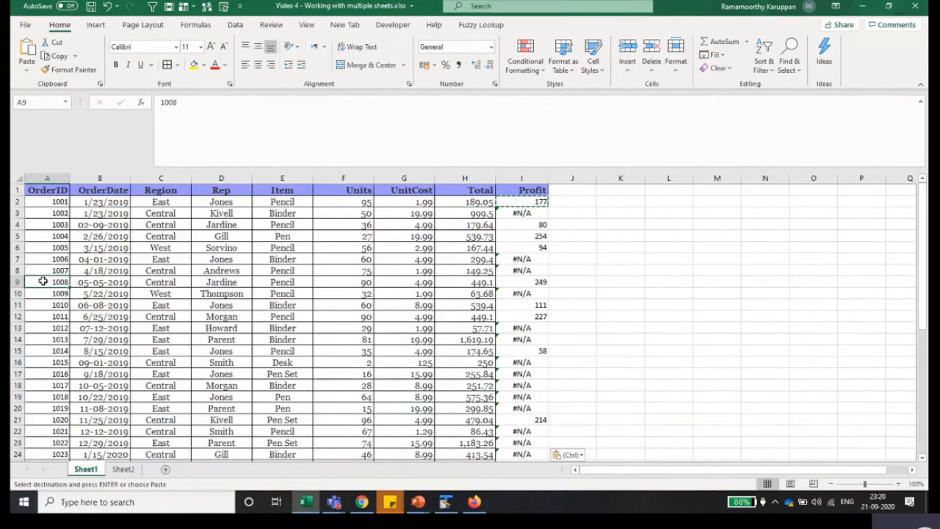
pyautogui.moveTo(519, 294); pyautogui.dragTo(519, 328)
pyautogui.scroll(-4, 514, 378)
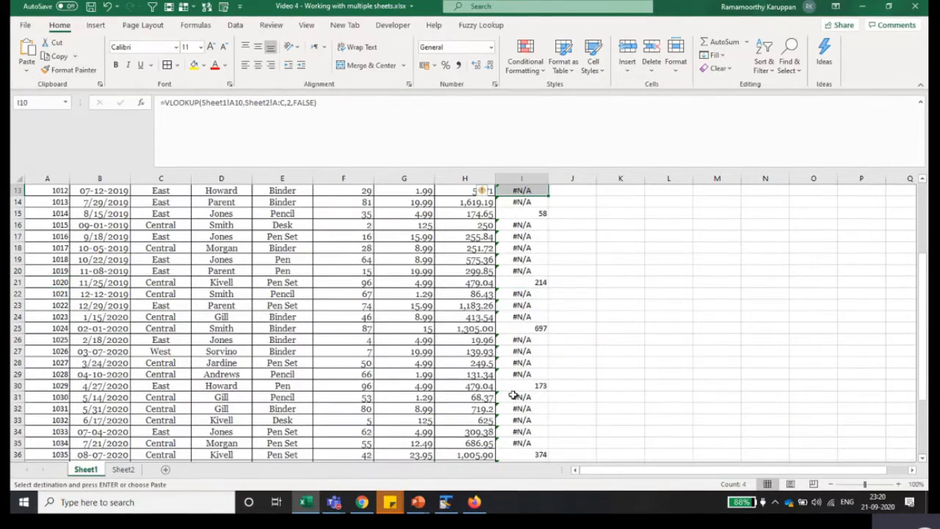
# Step: Review the rest of the Profit column's results to the last order and go back to the first rows
pyautogui.scroll(-4, 513, 396)
pyautogui.scroll(8, 513, 395)
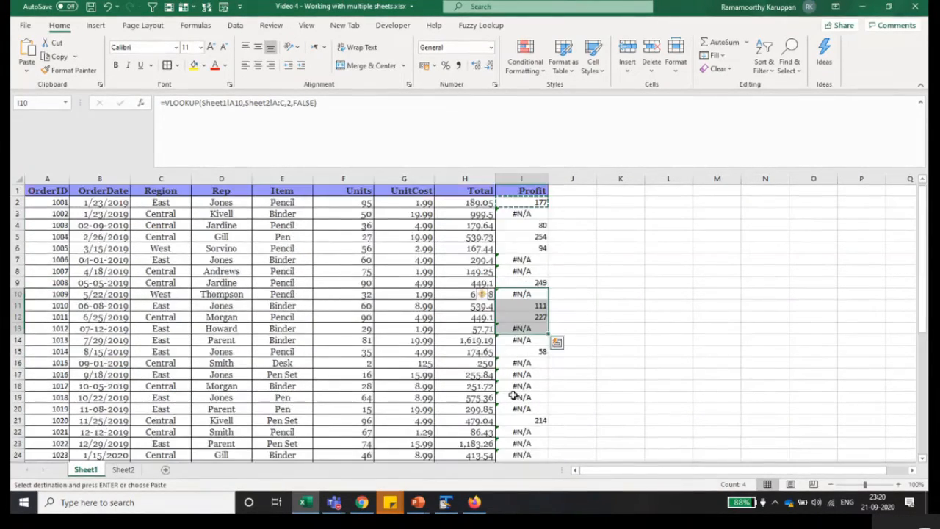
pyautogui.click(538, 234)
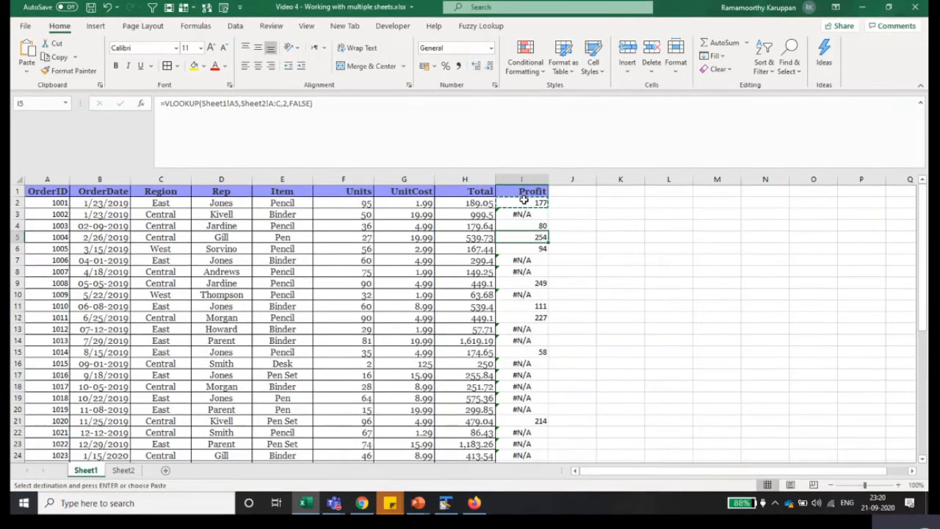
# Step: Start a VLOOKUP in J2 with A2 as the lookup value and Sheet2's range A1:C16 as the table array
pyautogui.click(573, 203)
pyautogui.write('=vlookup(')
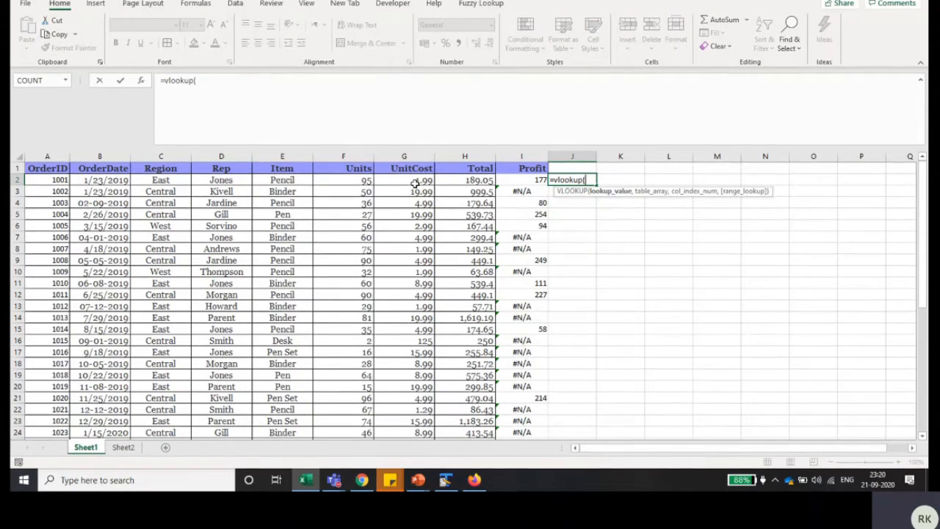
pyautogui.click(55, 180)
pyautogui.write(',')
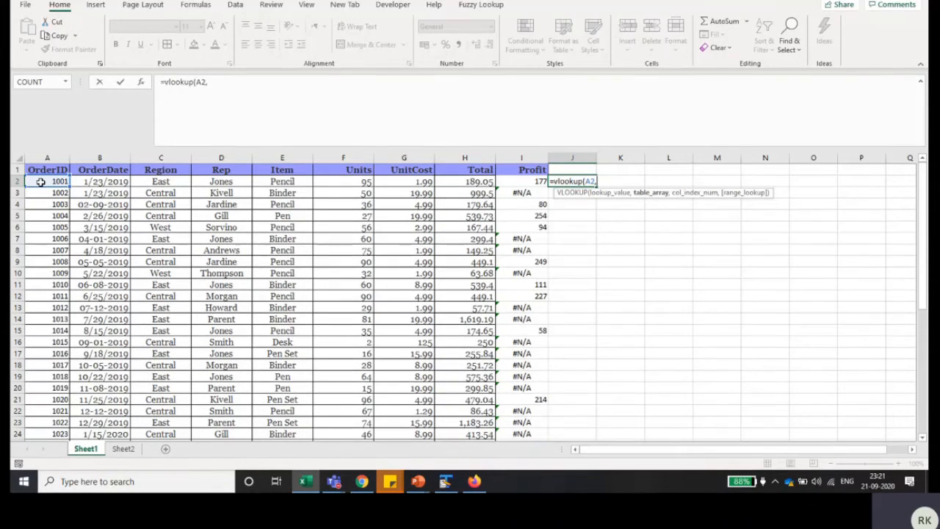
pyautogui.click(119, 453)
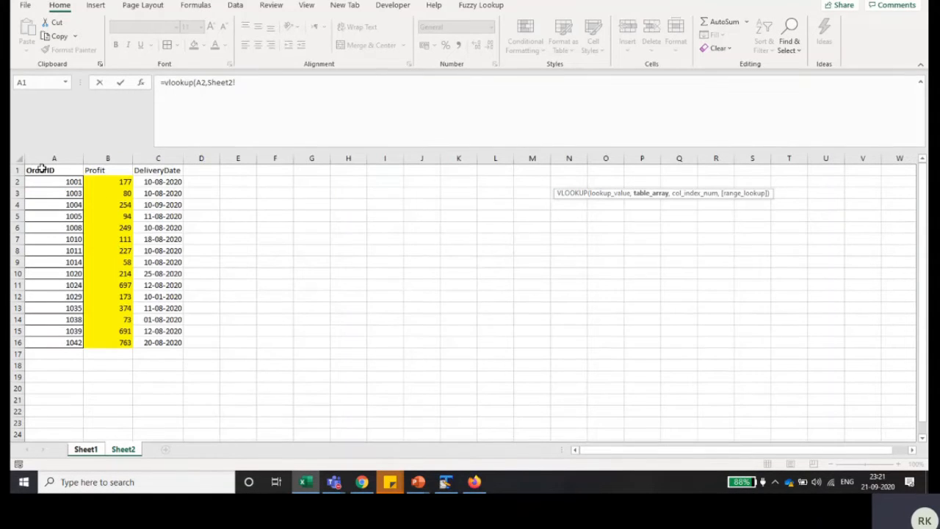
pyautogui.moveTo(42, 167); pyautogui.dragTo(147, 342)
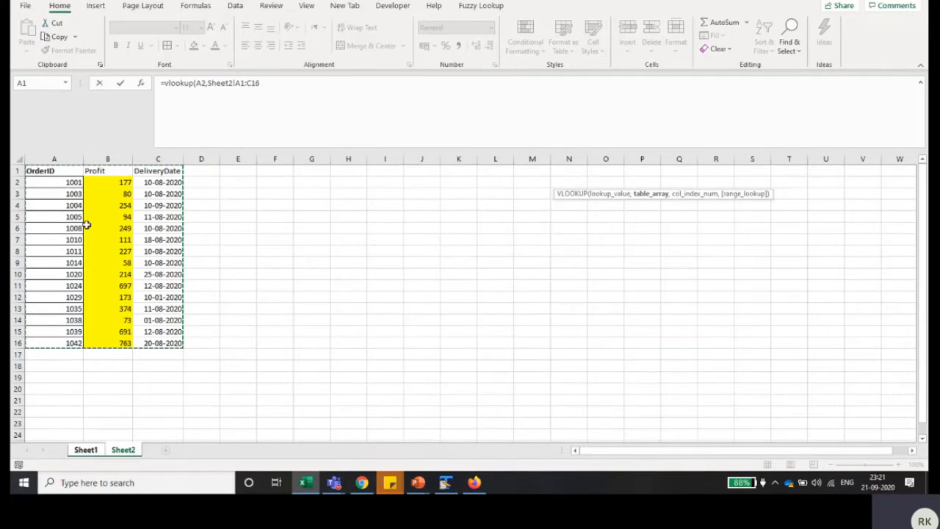
pyautogui.write(',')
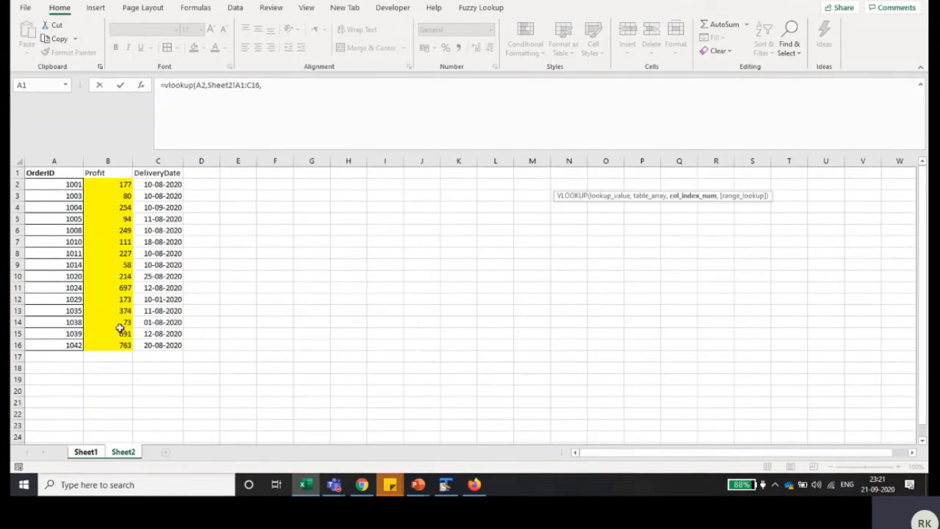
# Step: Finish the J2 formula with column index 2 and false for an exact match, and enter it
pyautogui.click(275, 86)
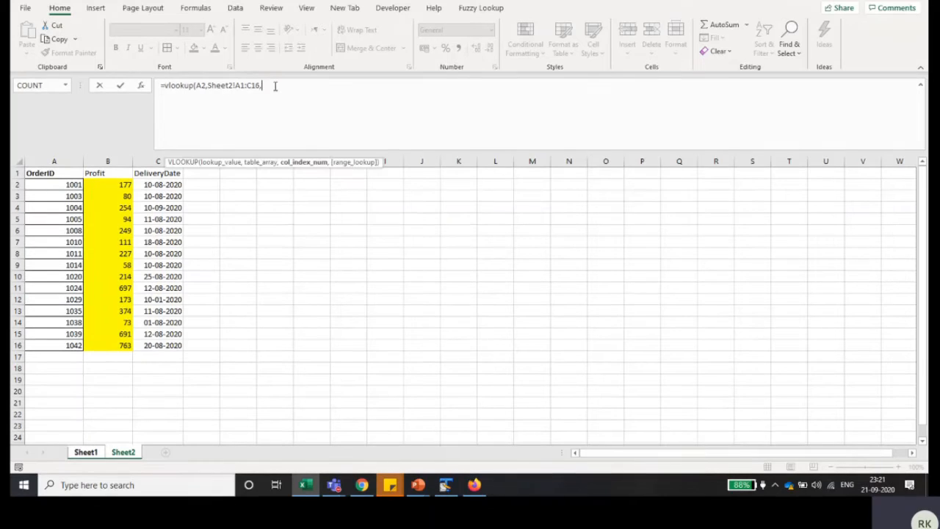
pyautogui.write(',')
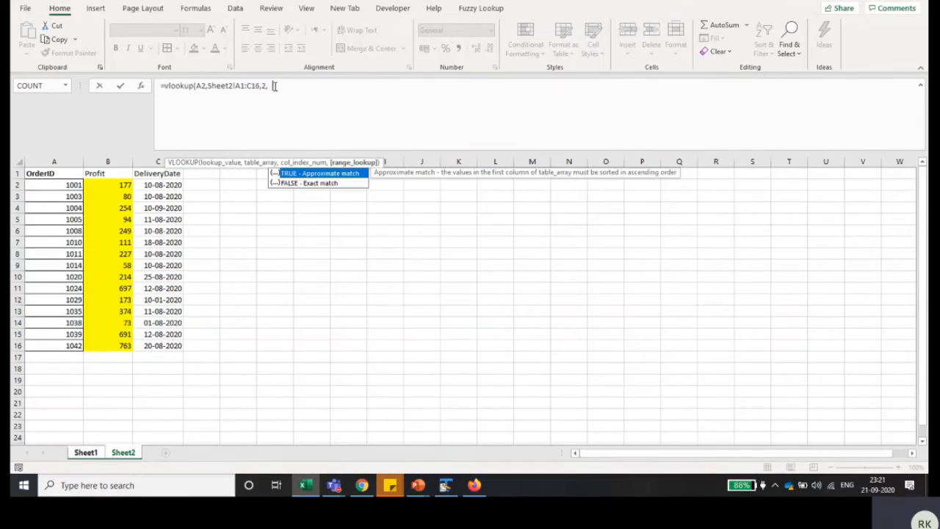
pyautogui.write('fa')
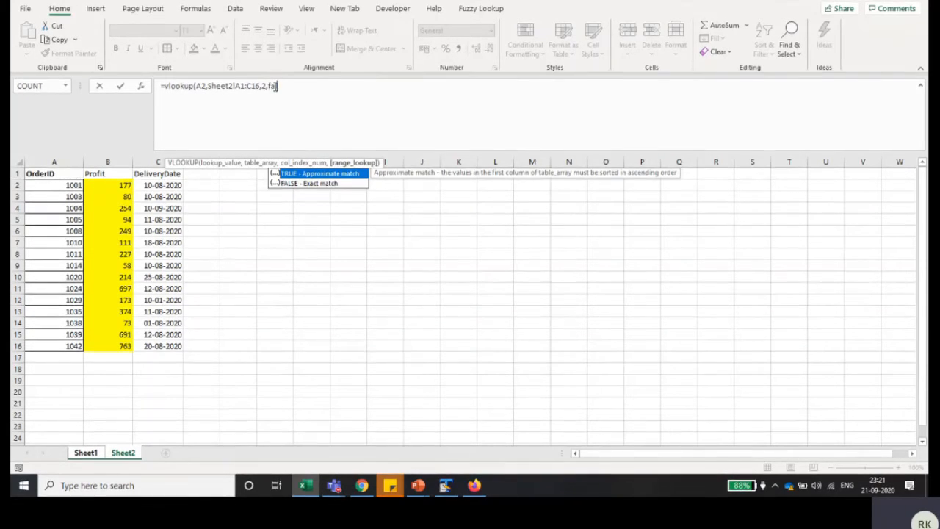
pyautogui.write('lse)')
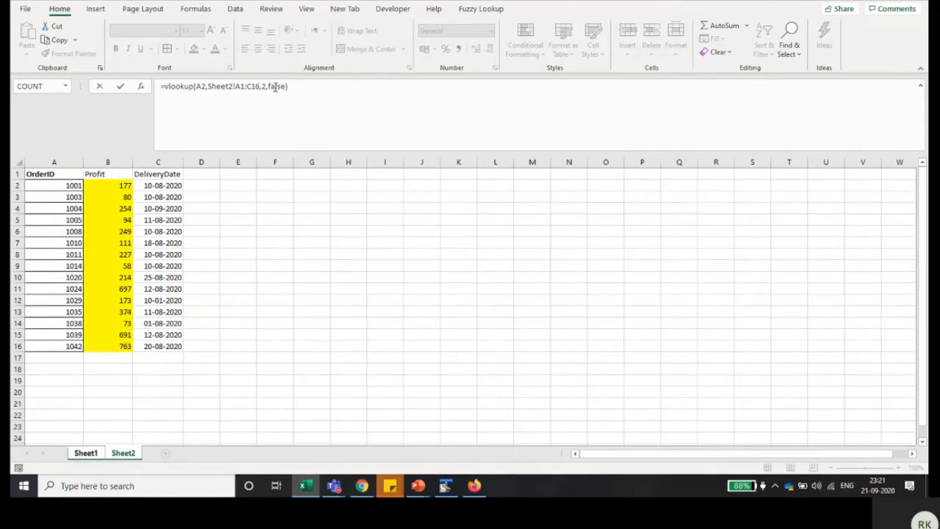
pyautogui.press('Return')
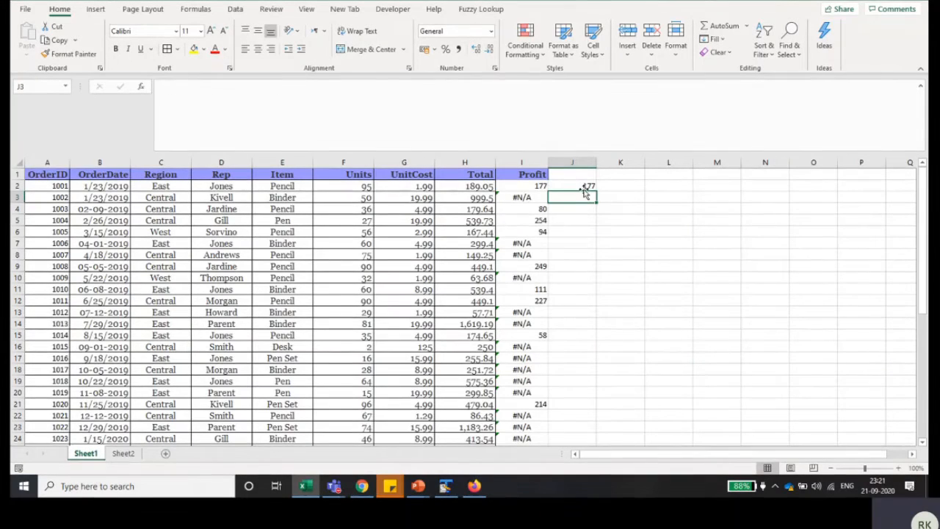
# Step: Copy the VLOOKUP formula from J2 down column J to the last order row, J44
pyautogui.click(588, 187)
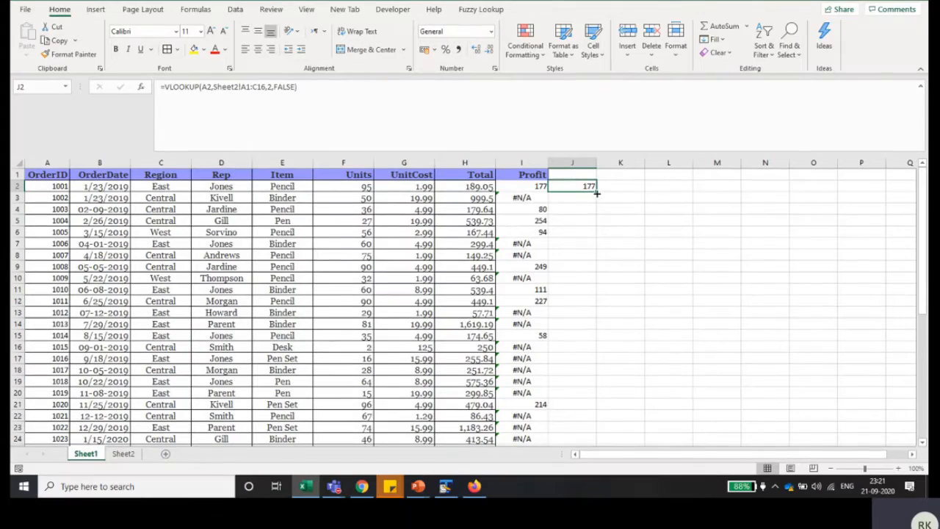
pyautogui.doubleClick(597, 192)
pyautogui.scroll(-10, 609, 288)
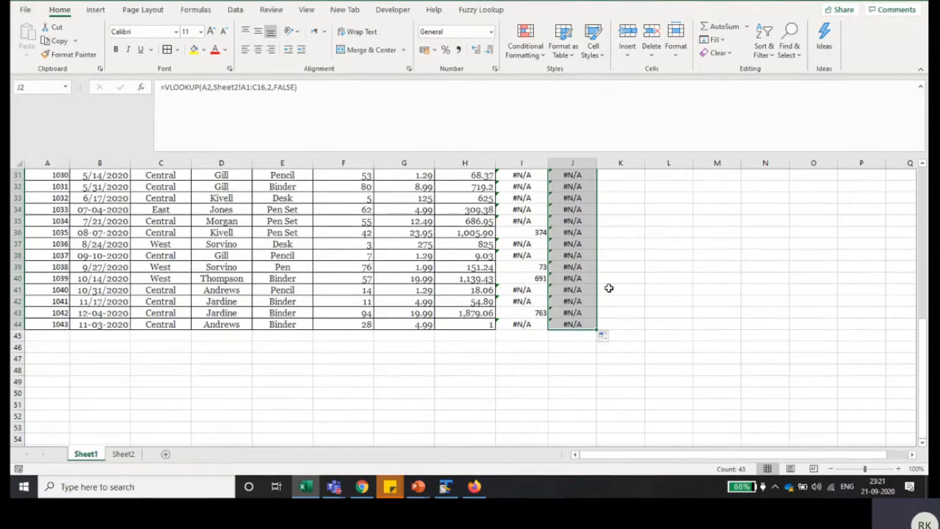
# Step: Compare column J's results with the Profit column, and check the table ranges in the J44 and J2 formulas
pyautogui.click(572, 324)
pyautogui.scroll(10, 572, 325)
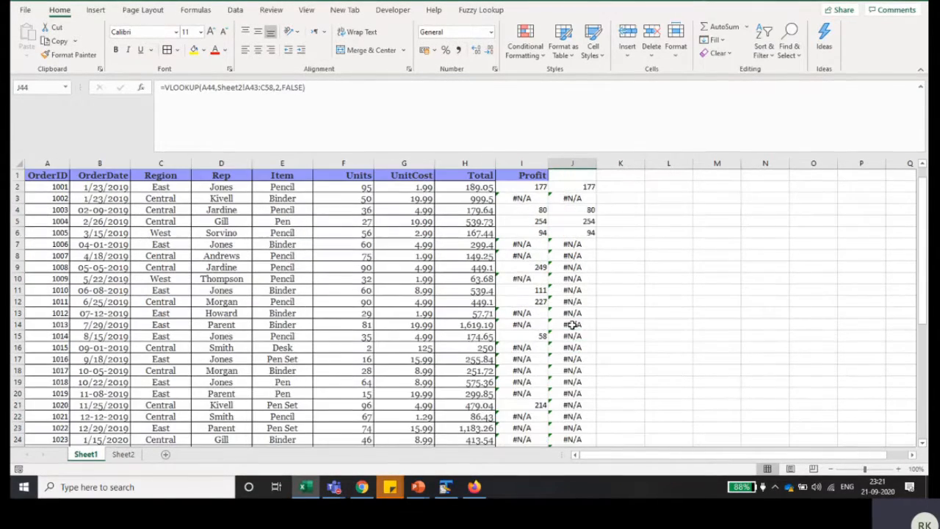
pyautogui.moveTo(572, 244); pyautogui.dragTo(576, 428)
pyautogui.click(576, 187)
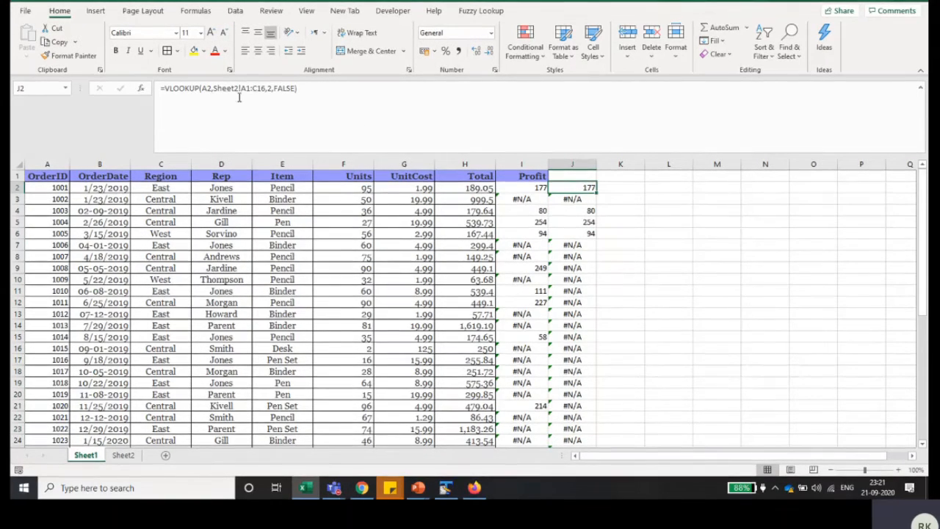
# Step: Select A1:C16 on Sheet2 to examine the table range that the J2 formula searches
pyautogui.click(123, 456)
pyautogui.moveTo(41, 177); pyautogui.dragTo(135, 216)
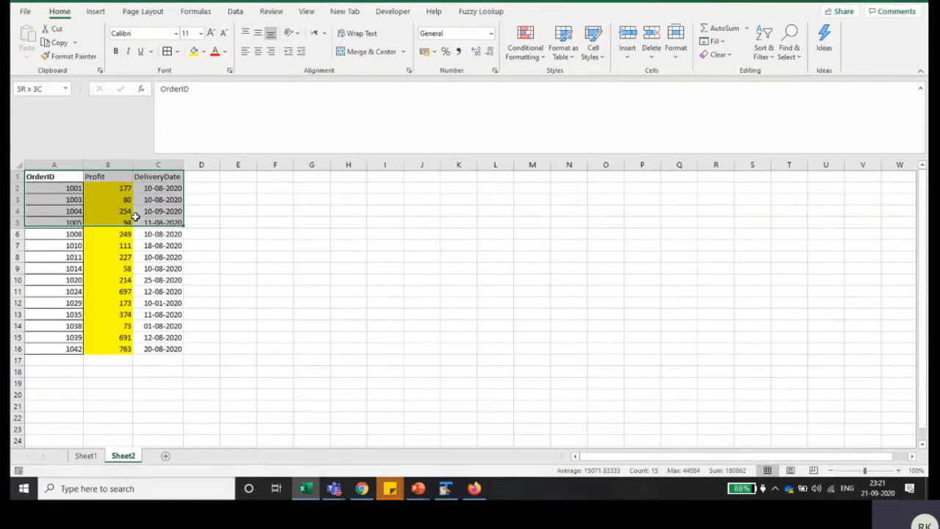
pyautogui.click(73, 187)
pyautogui.click(62, 177)
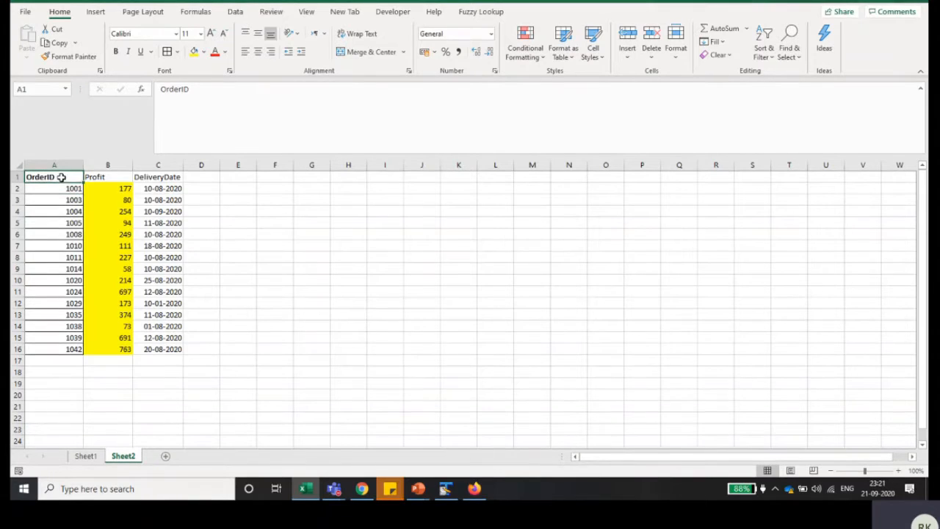
pyautogui.moveTo(61, 177); pyautogui.dragTo(156, 348)
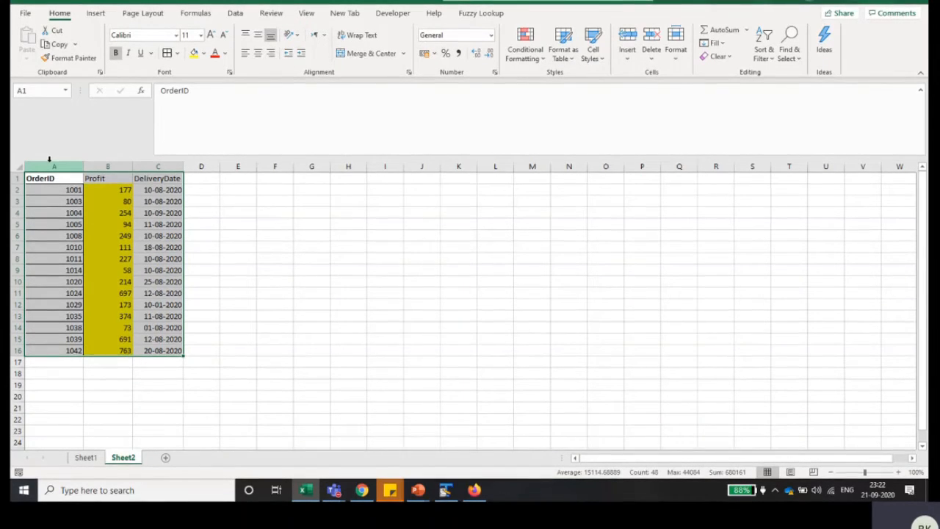
# Step: Trace the order ID in Sheet1's A2 through Sheet2's OrderID column to its matching row
pyautogui.click(91, 460)
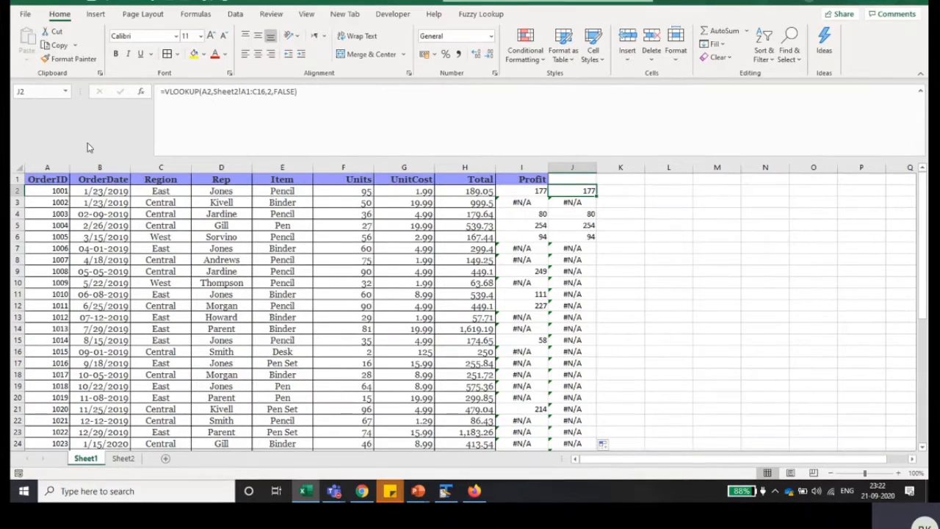
pyautogui.click(47, 191)
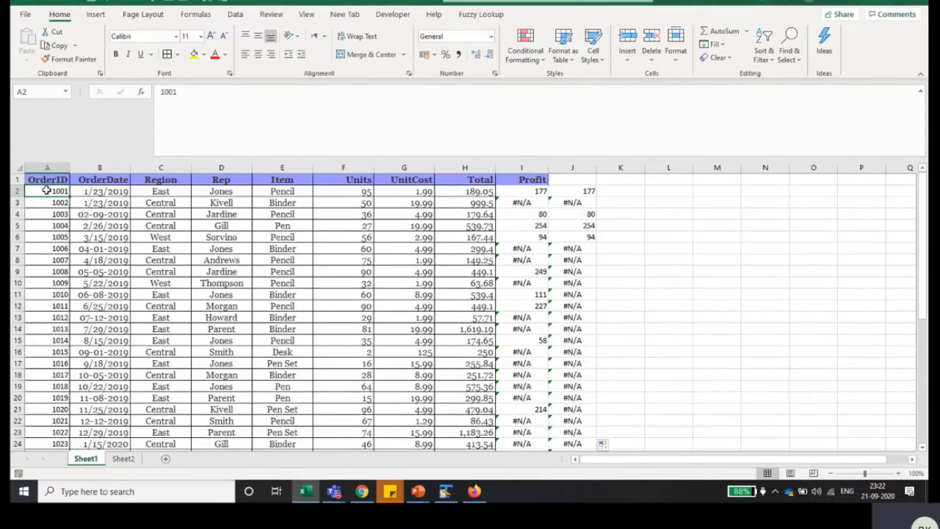
pyautogui.click(123, 459)
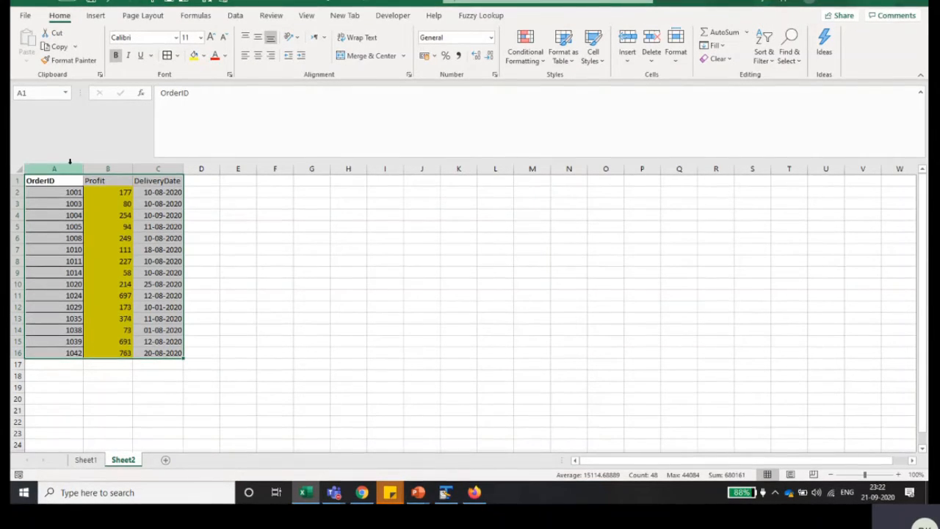
pyautogui.click(37, 192)
pyautogui.click(48, 216)
pyautogui.click(47, 239)
pyautogui.click(44, 259)
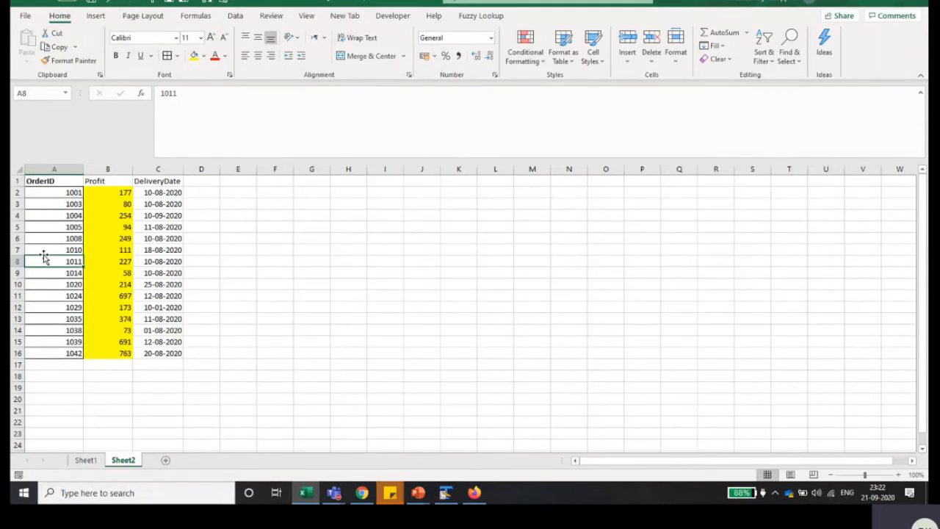
pyautogui.click(32, 194)
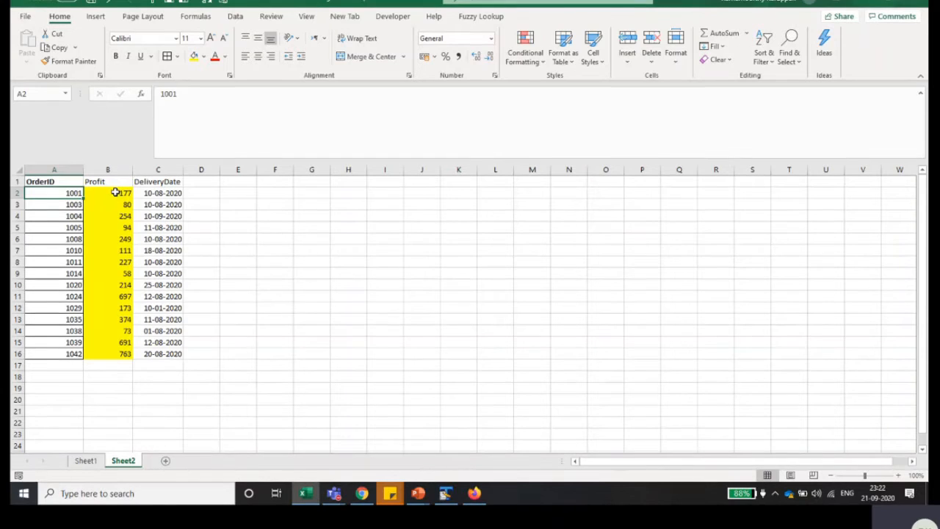
# Step: Inspect the lookup value A3 in the J3 formula on Sheet1, leaving the formula as it is
pyautogui.click(85, 463)
pyautogui.click(580, 206)
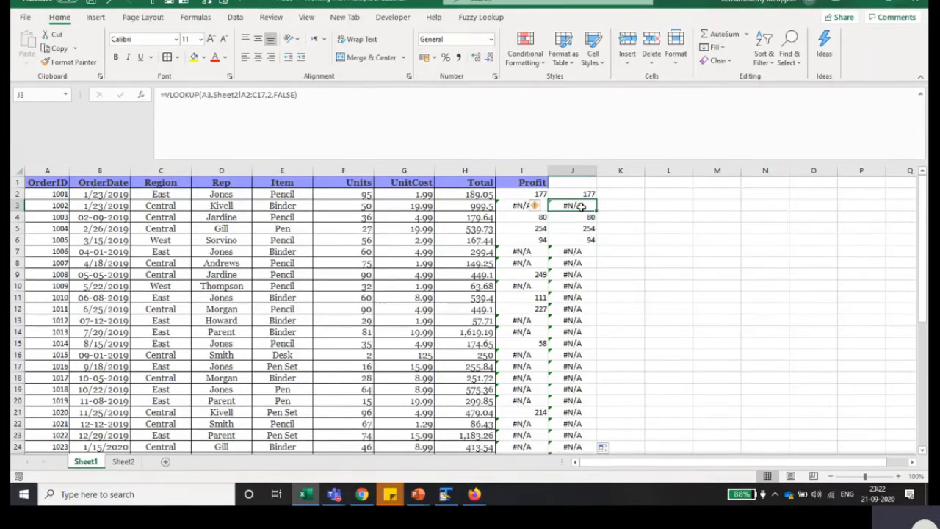
pyautogui.doubleClick(206, 95)
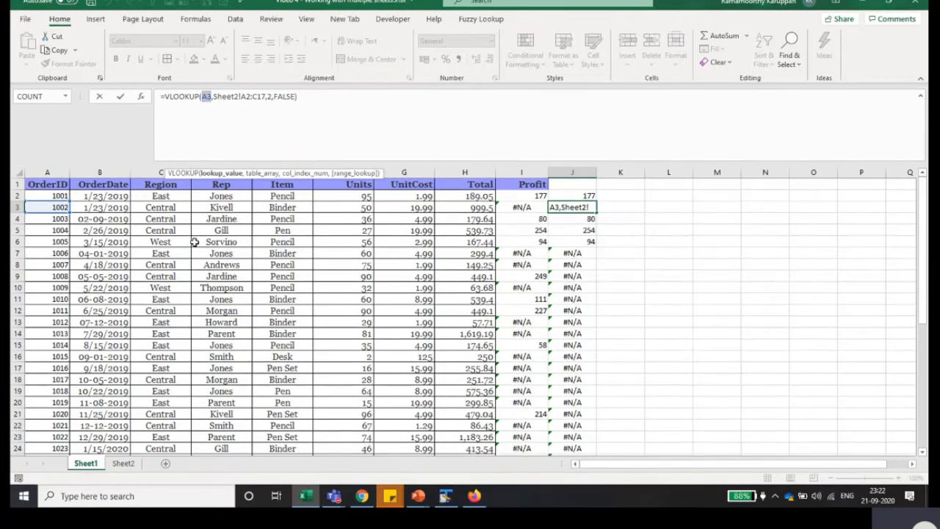
pyautogui.hotkey('ctrl', 'Return')
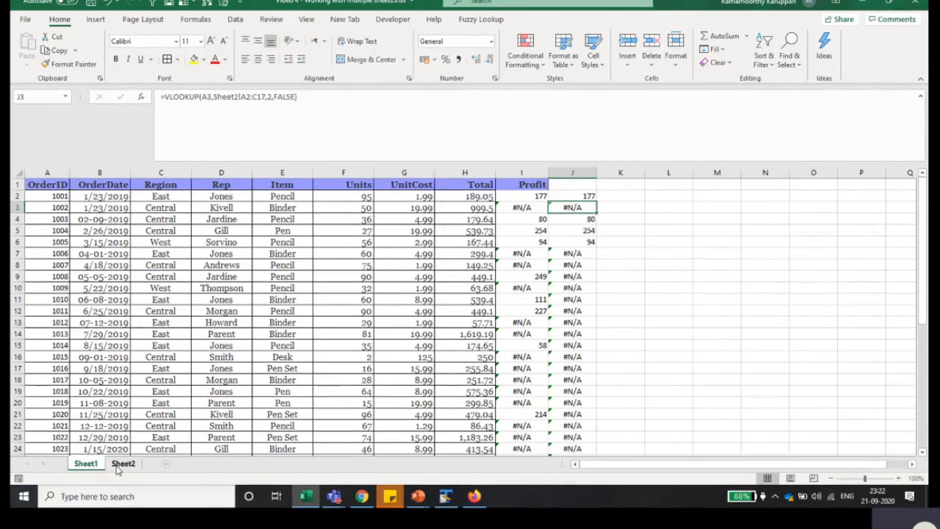
# Step: Compare the J3 formula's table range with the data on Sheet2 by selecting A2:C17 there
pyautogui.click(122, 464)
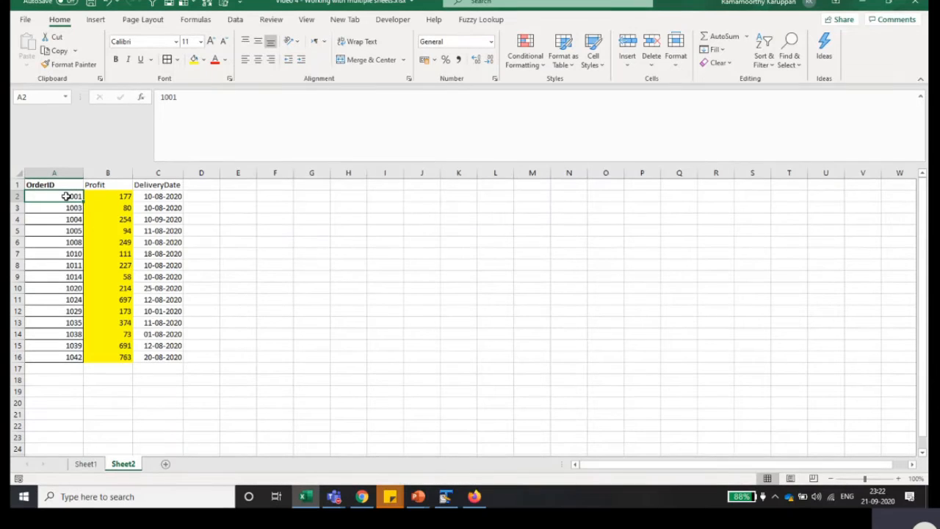
pyautogui.moveTo(67, 197); pyautogui.dragTo(124, 197)
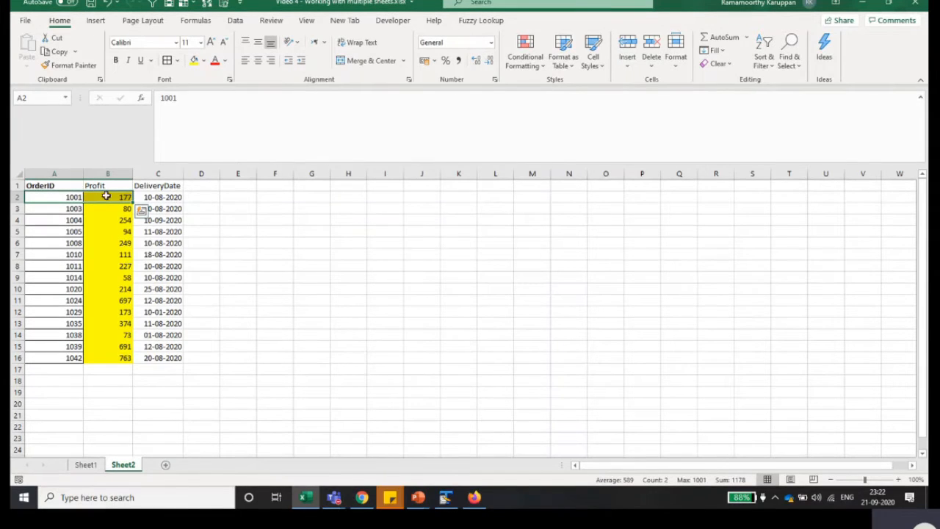
pyautogui.click(91, 466)
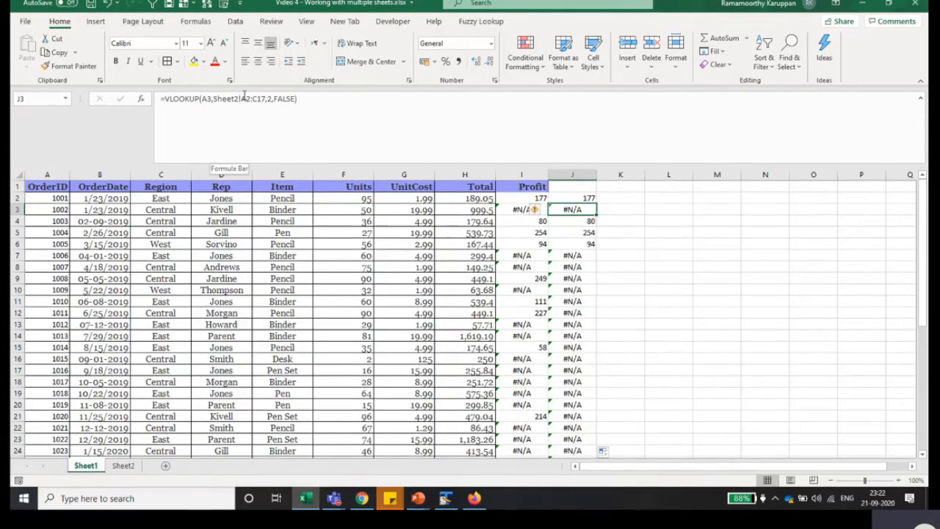
pyautogui.click(123, 466)
pyautogui.click(66, 210)
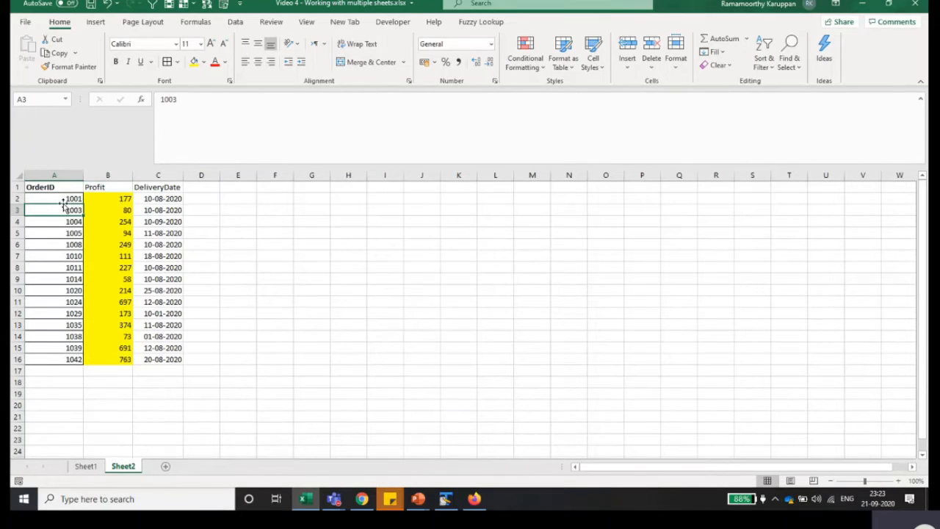
pyautogui.moveTo(63, 196); pyautogui.dragTo(164, 371)
# Step: Inspect the J9 formula on Sheet1 and select the range it searches, A8:C23, on Sheet2
pyautogui.click(85, 467)
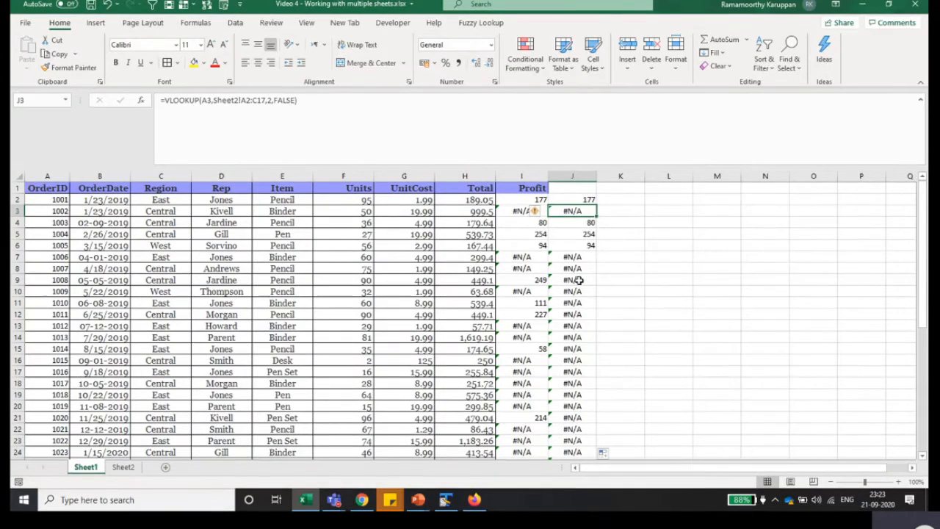
pyautogui.click(580, 281)
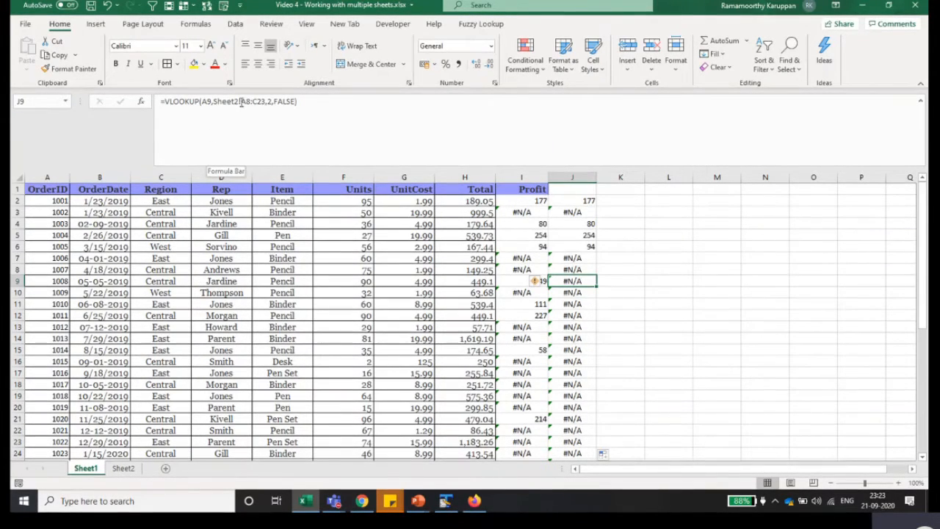
pyautogui.click(123, 468)
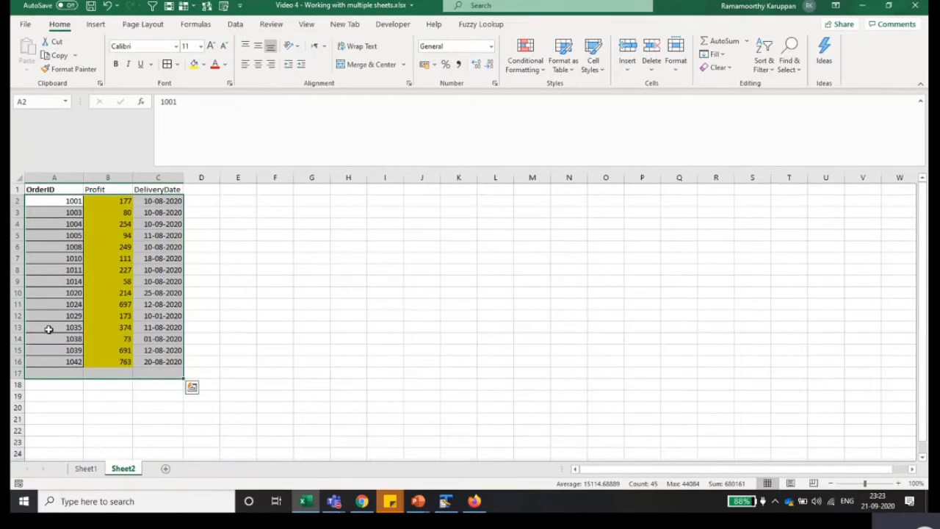
pyautogui.moveTo(42, 269); pyautogui.dragTo(156, 444)
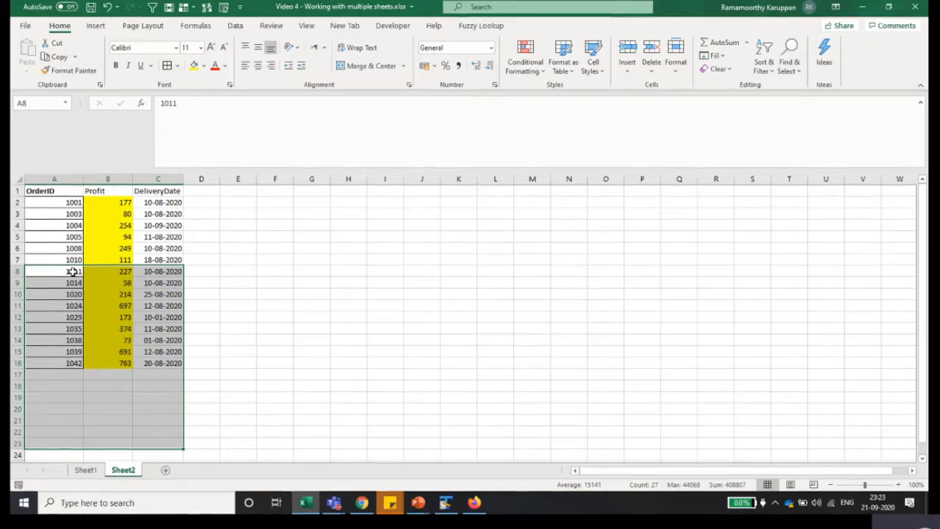
# Step: Compare the lookup results in Sheet1's columns J and I by selecting whole columns A:C on Sheet2 and column I on Sheet1
pyautogui.click(85, 470)
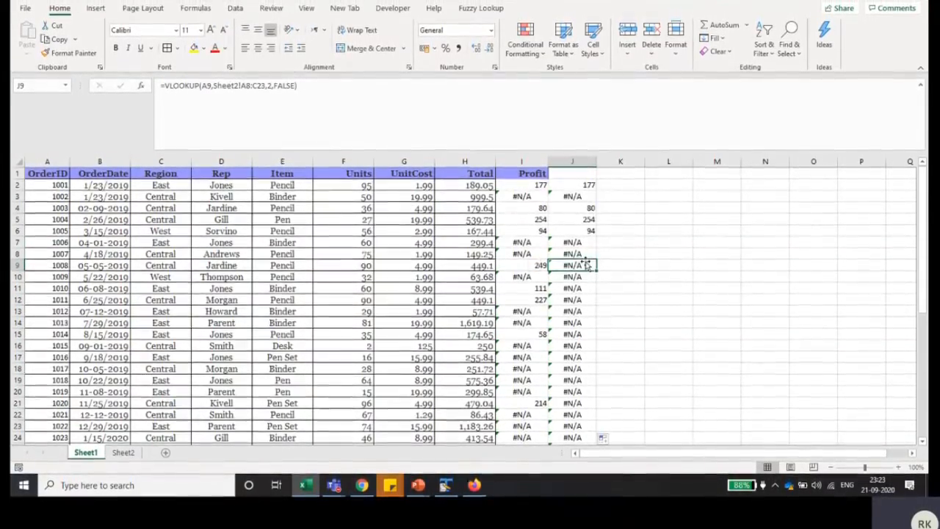
pyautogui.scroll(-5, 587, 263)
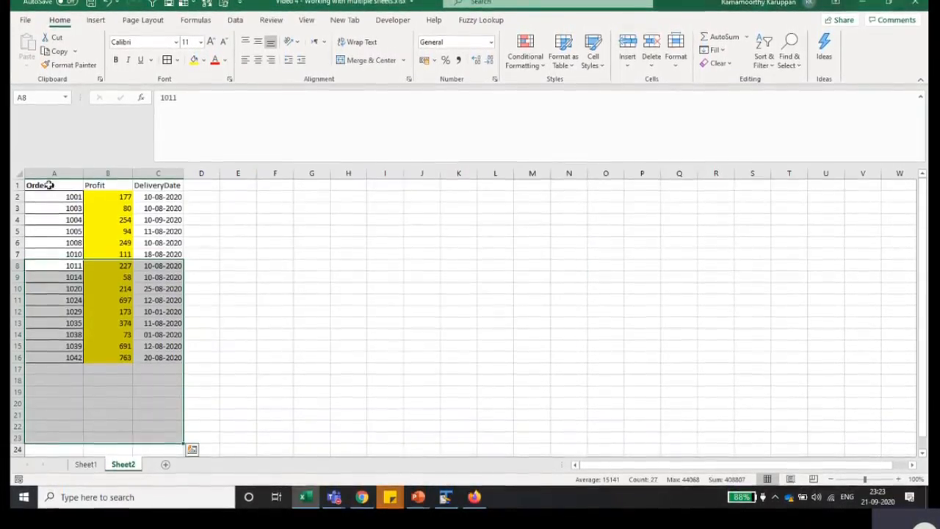
pyautogui.moveTo(53, 172); pyautogui.dragTo(157, 172)
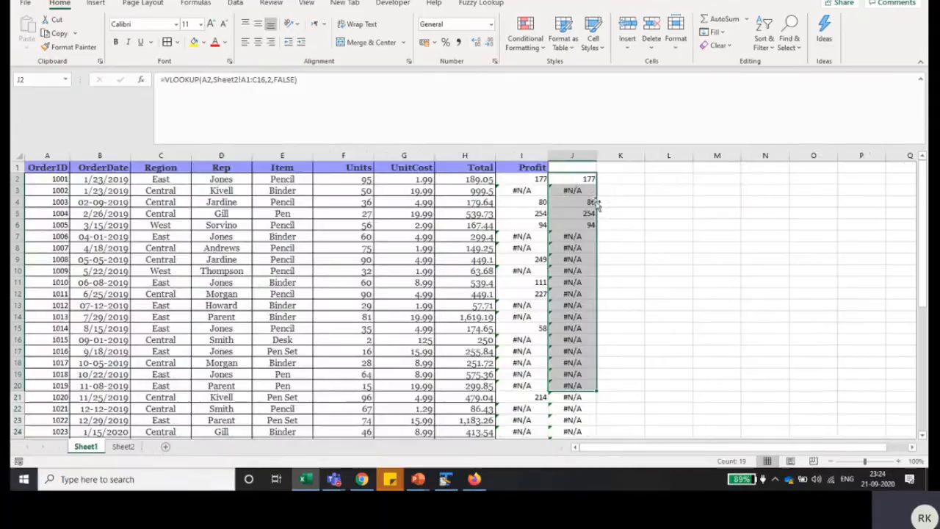
pyautogui.click(565, 181)
pyautogui.click(519, 155)
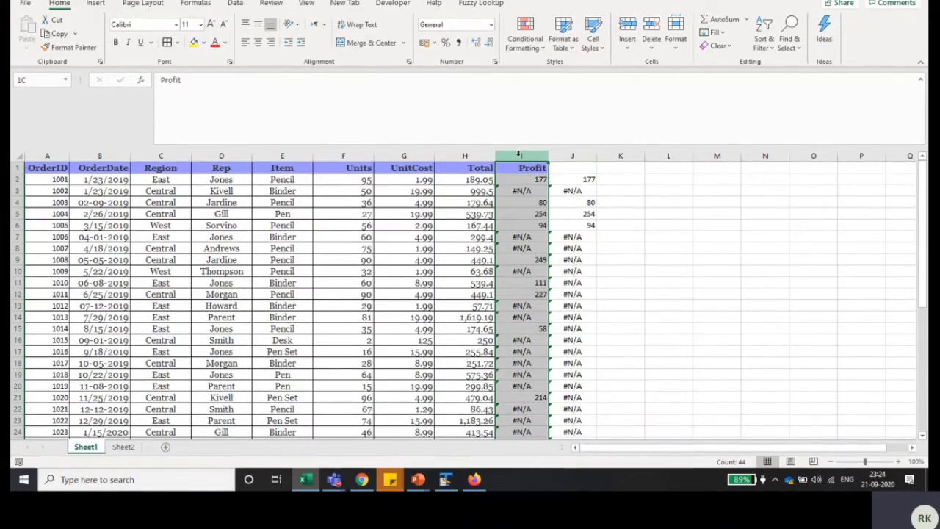
# Step: Lock the table range rows in Sheet1's J2 formula so it reads =VLOOKUP(A2,Sheet2!A$1:C$16,2,FALSE)
pyautogui.click(580, 180)
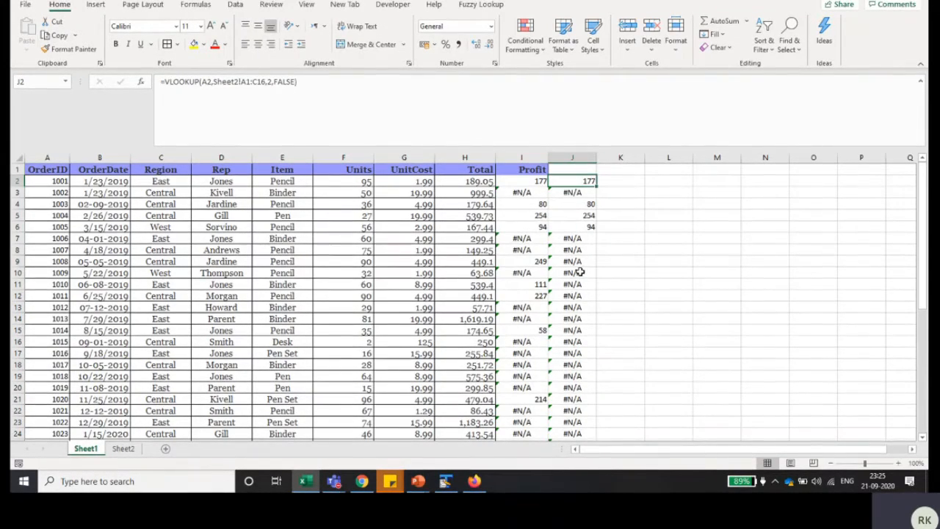
pyautogui.click(244, 83)
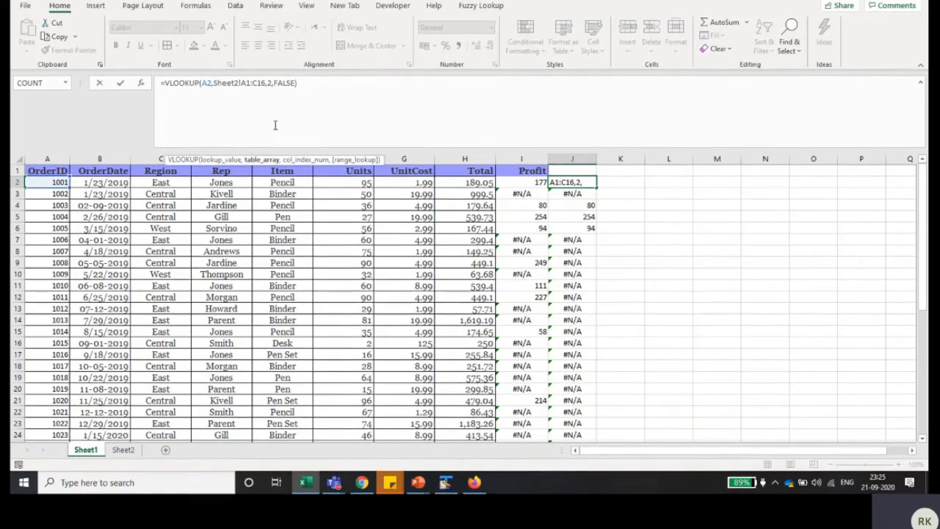
pyautogui.write('$1:C')
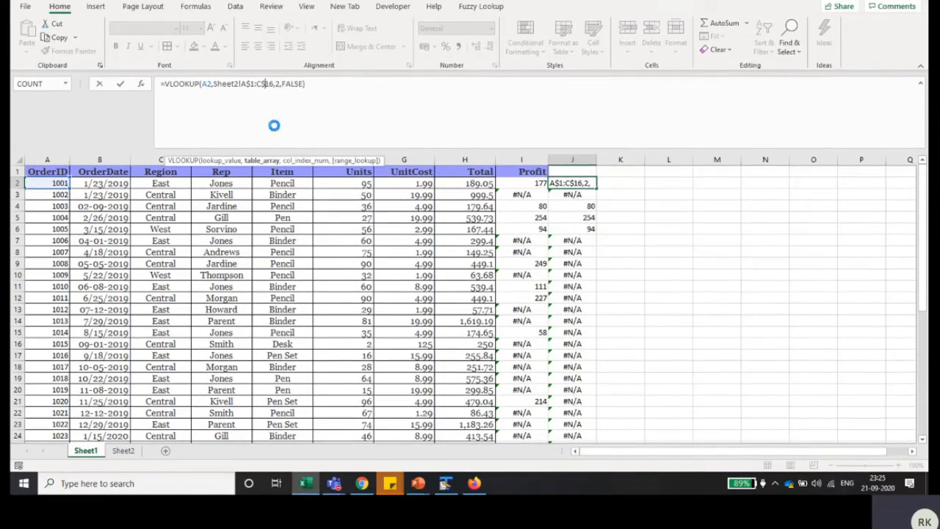
pyautogui.write('$')
pyautogui.click(566, 184)
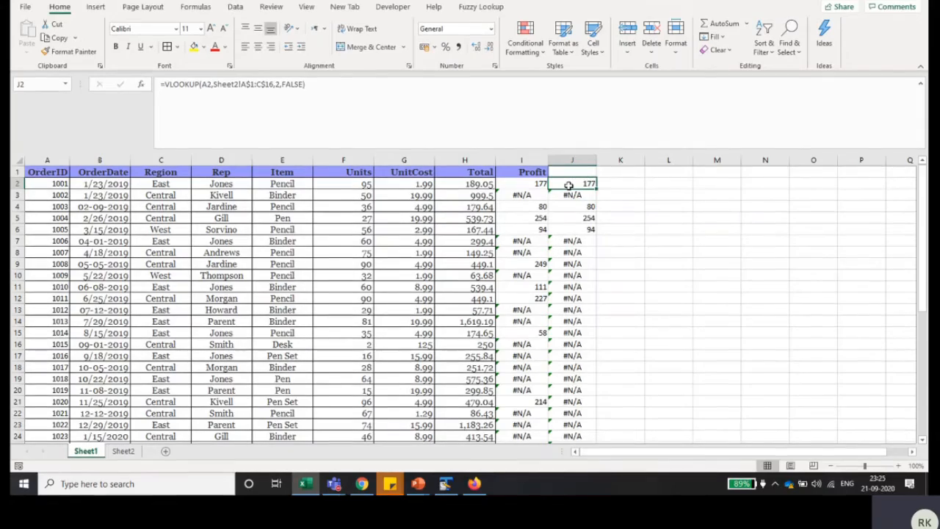
# Step: Copy the J2 formula down column J through J44 and review the results
pyautogui.hotkey('ctrl', 'c')
pyautogui.hotkey('ctrl', 'shift', 'Down')
pyautogui.hotkey('ctrl', 'v')
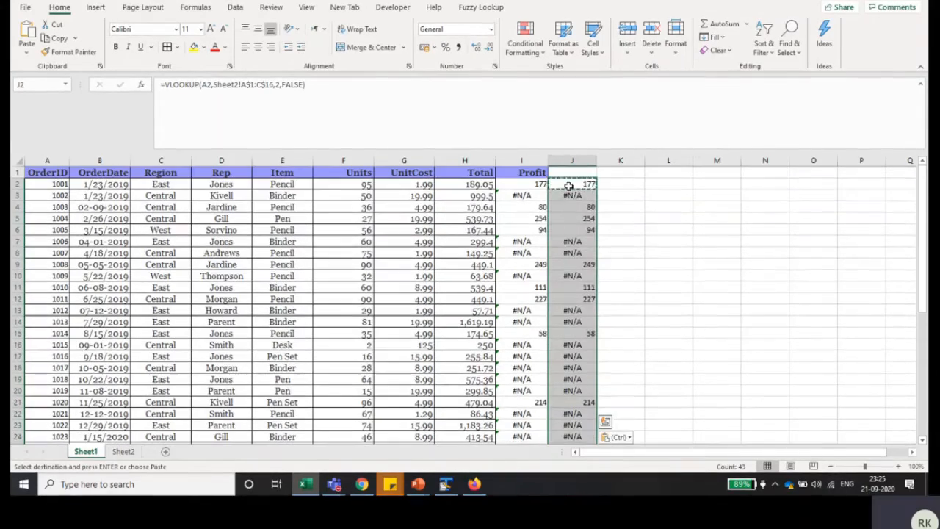
pyautogui.scroll(-11, 588, 220)
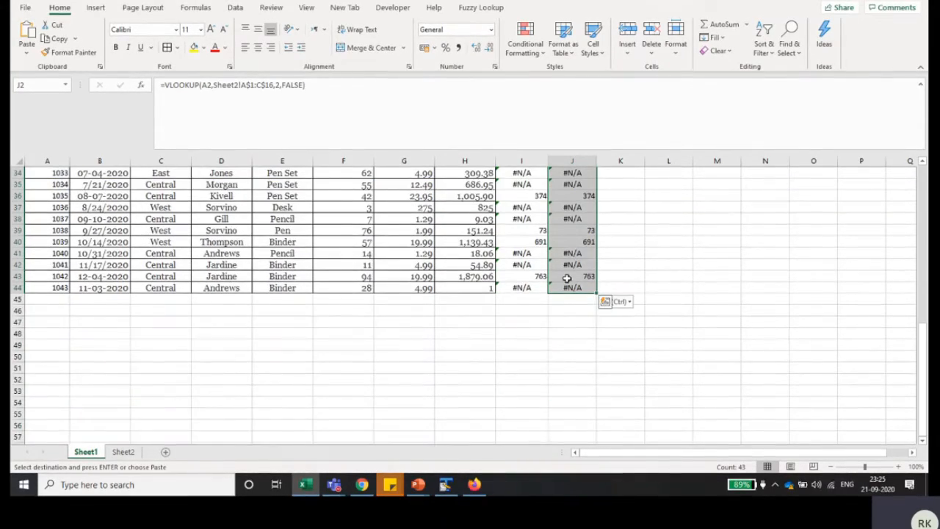
pyautogui.scroll(11, 568, 277)
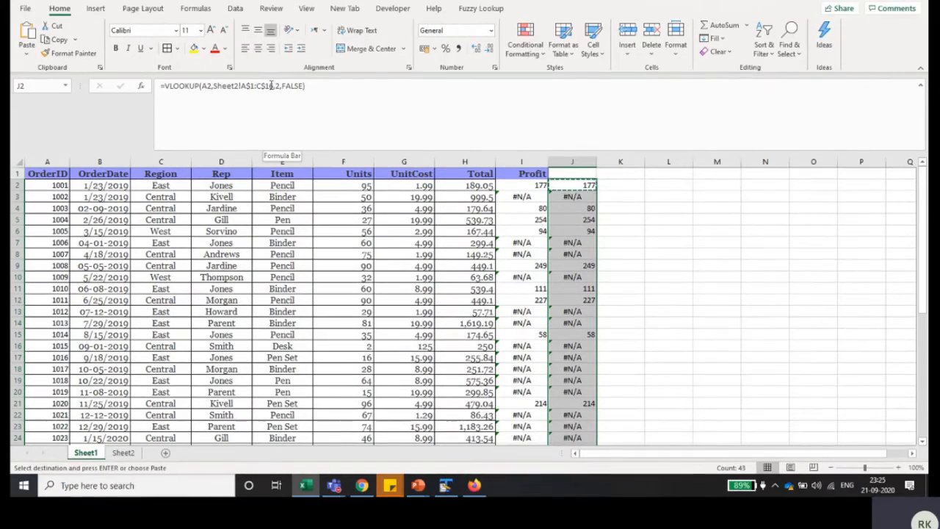
# Step: Check the locked table range in the J2 and J44 formulas against the I2 formula, leaving all of them as they are
pyautogui.moveTo(271, 86); pyautogui.dragTo(261, 86)
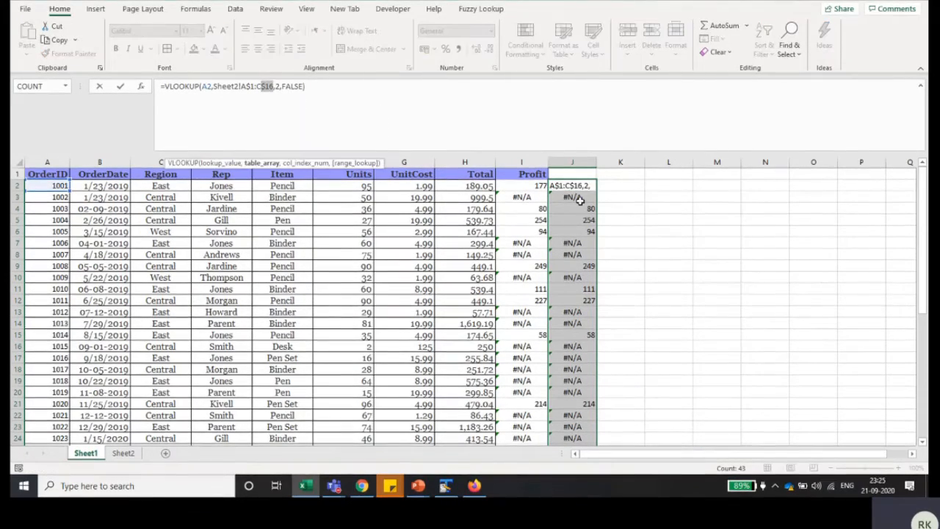
pyautogui.scroll(-11, 588, 323)
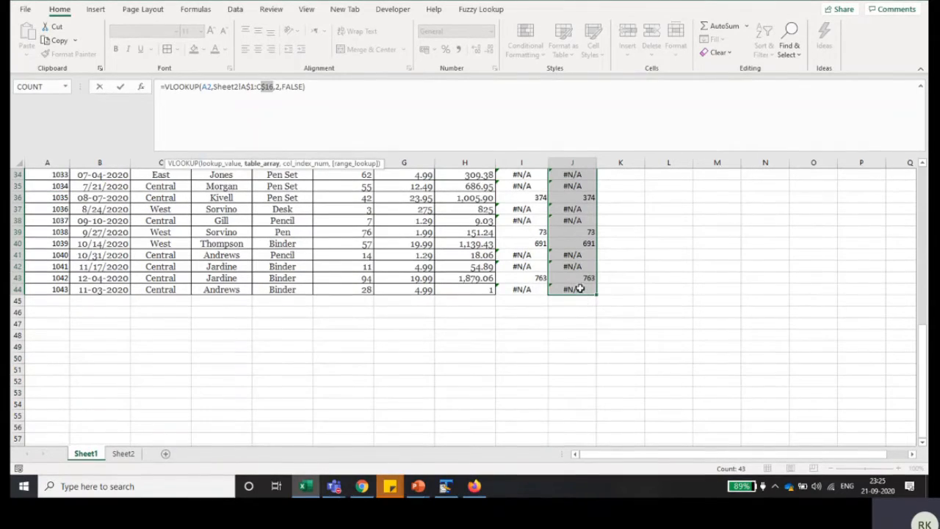
pyautogui.click(581, 289)
pyautogui.scroll(-7, 580, 289)
pyautogui.scroll(9, 580, 289)
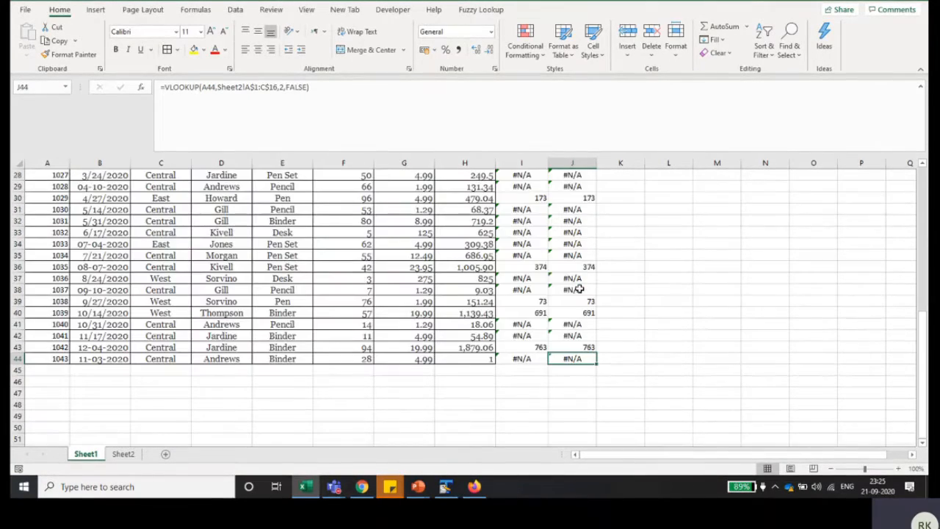
pyautogui.scroll(9, 581, 288)
pyautogui.moveTo(250, 87); pyautogui.dragTo(278, 88)
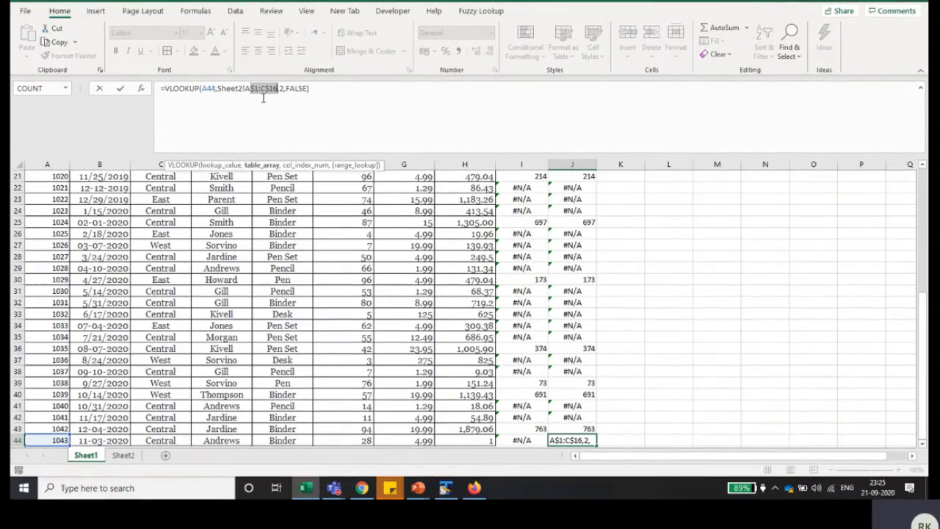
pyautogui.press('Escape')
pyautogui.scroll(7, 194, 371)
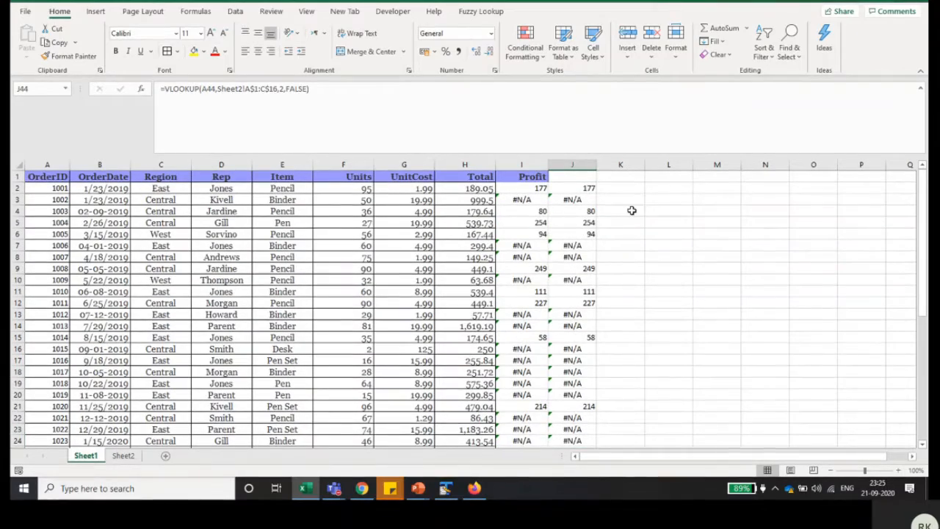
pyautogui.click(571, 187)
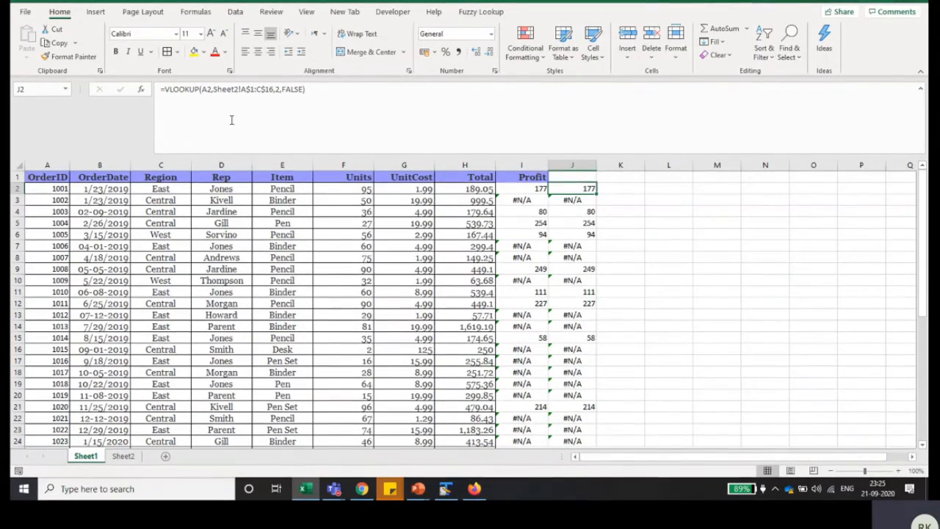
pyautogui.click(536, 188)
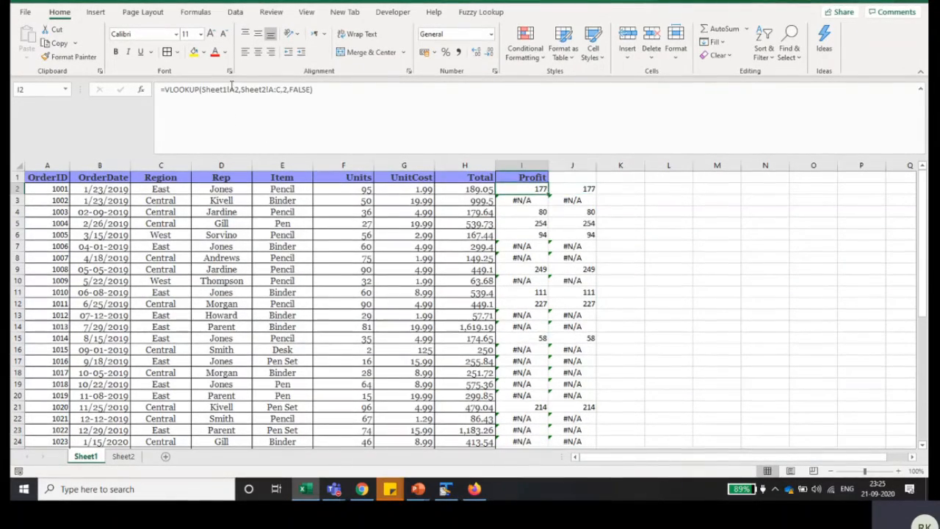
pyautogui.click(165, 89)
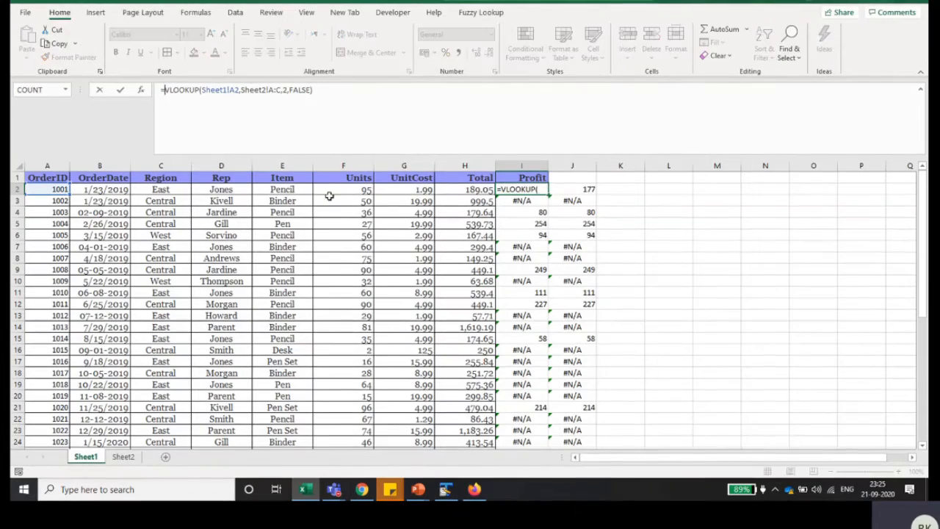
pyautogui.click(531, 202)
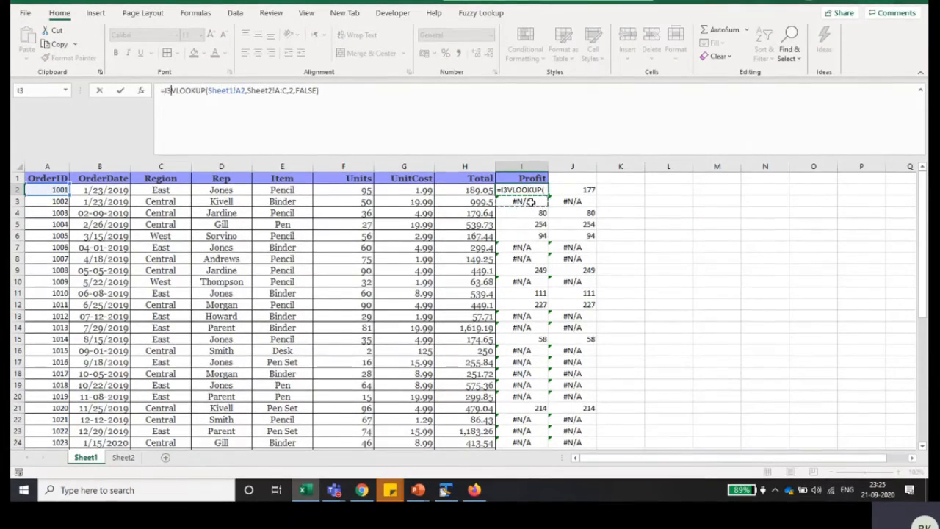
pyautogui.press('Escape')
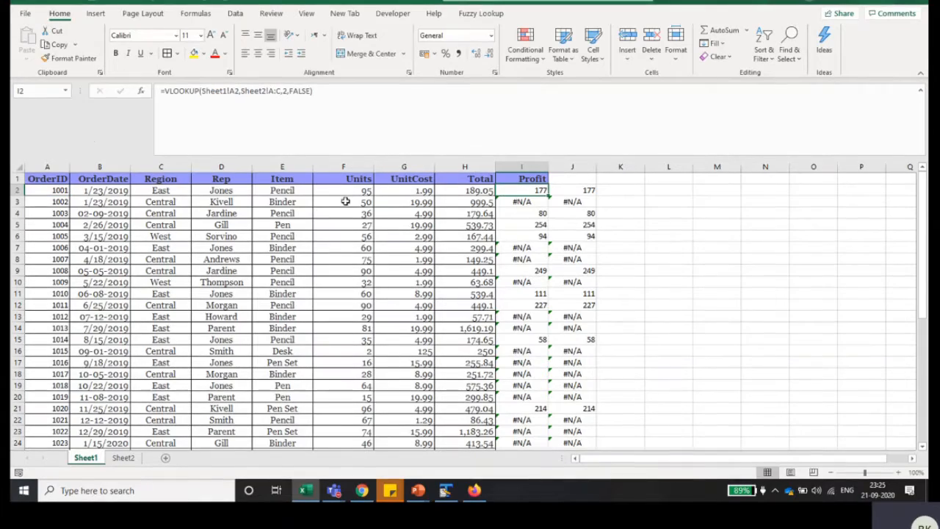
# Step: Wrap the VLOOKUP in I2 with IFNA so that unmatched orders return "Not Available"
pyautogui.click(166, 91)
pyautogui.write('I')
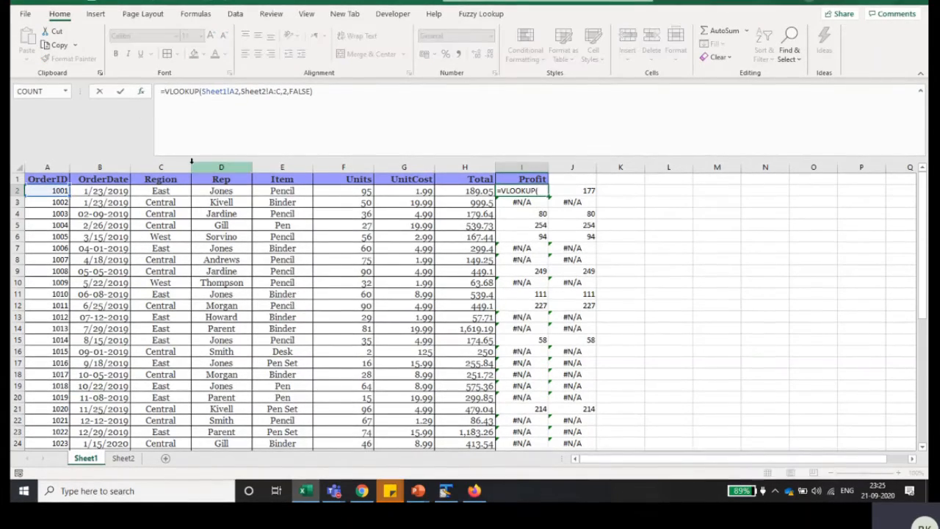
pyautogui.write('fna(')
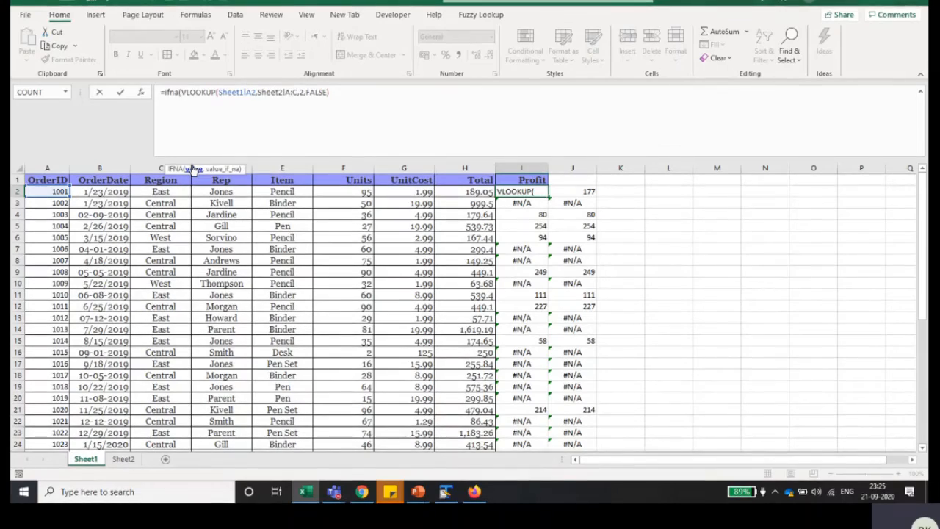
pyautogui.click(335, 92)
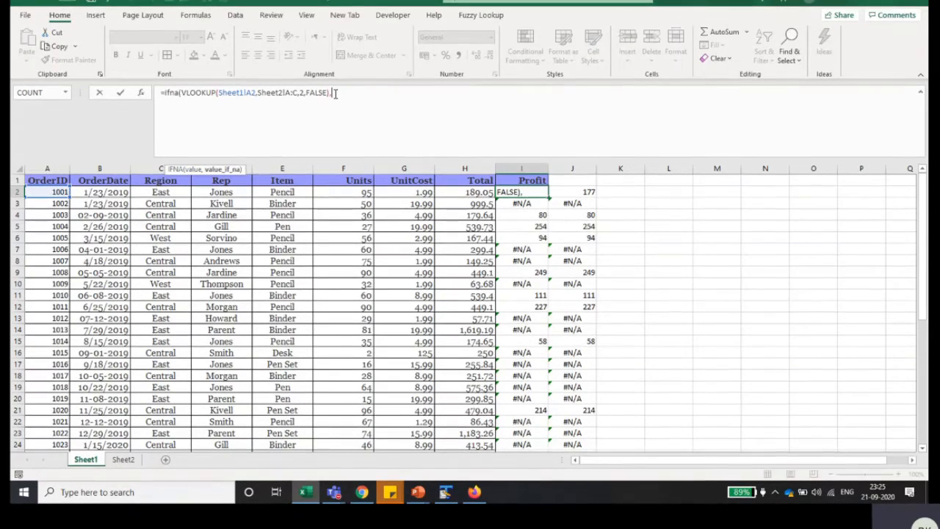
pyautogui.write(',""')
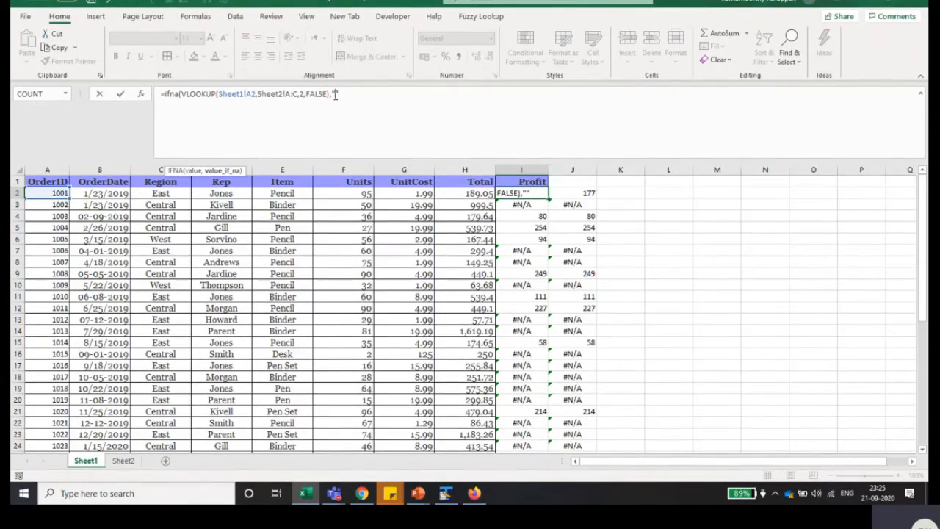
pyautogui.write('t Availab')
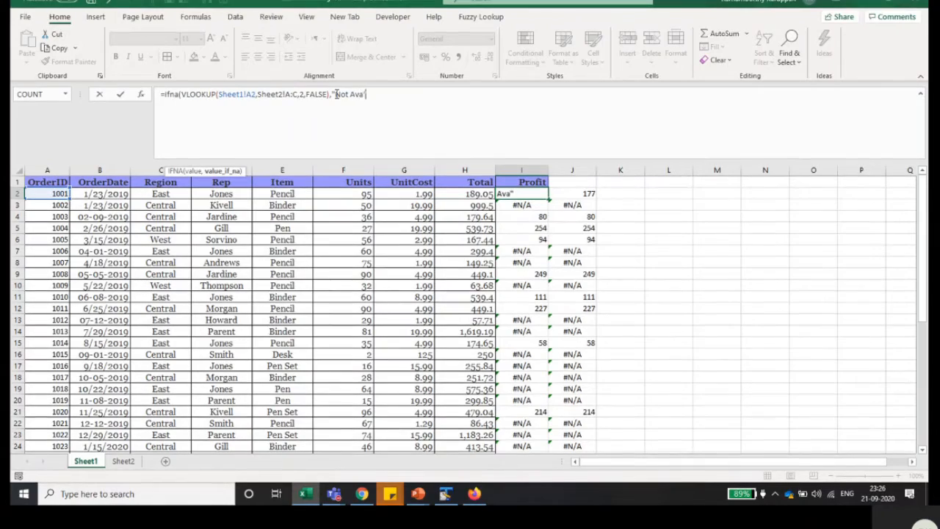
pyautogui.write('le')
pyautogui.press('Right')
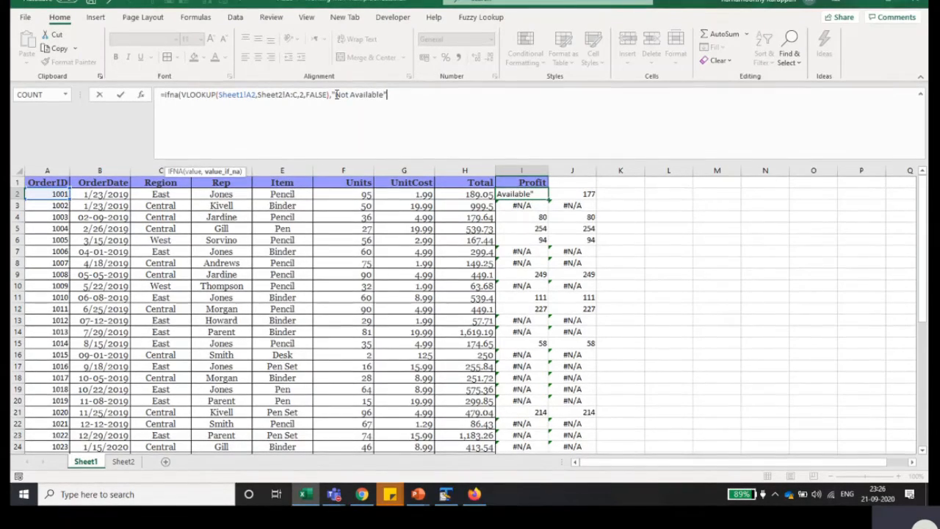
pyautogui.write(')')
pyautogui.hotkey('ctrl', 'Return')
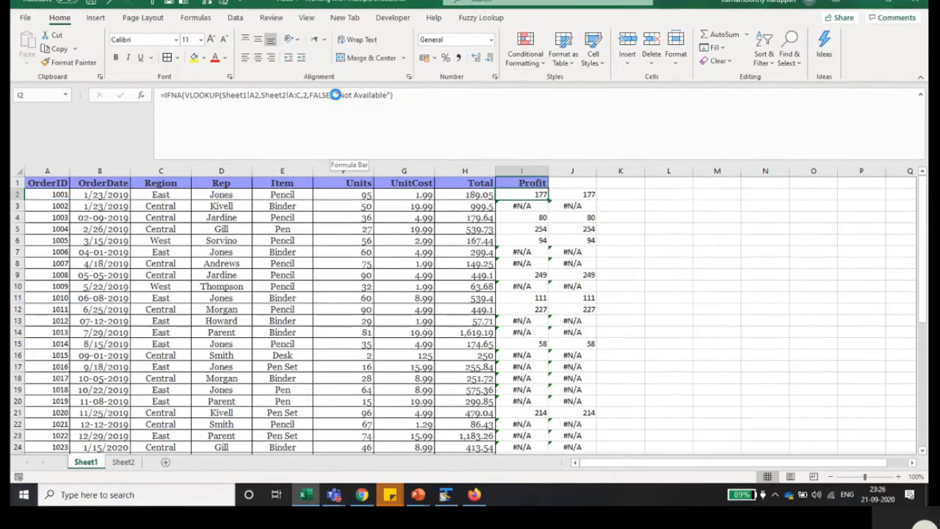
# Step: Copy the IFNA formula from I2 down the Profit column through I44
pyautogui.hotkey('ctrl', 'c')
pyautogui.hotkey('ctrl', 'Down')
pyautogui.hotkey('ctrl', 'v')
pyautogui.hotkey('ctrl', 'Up')
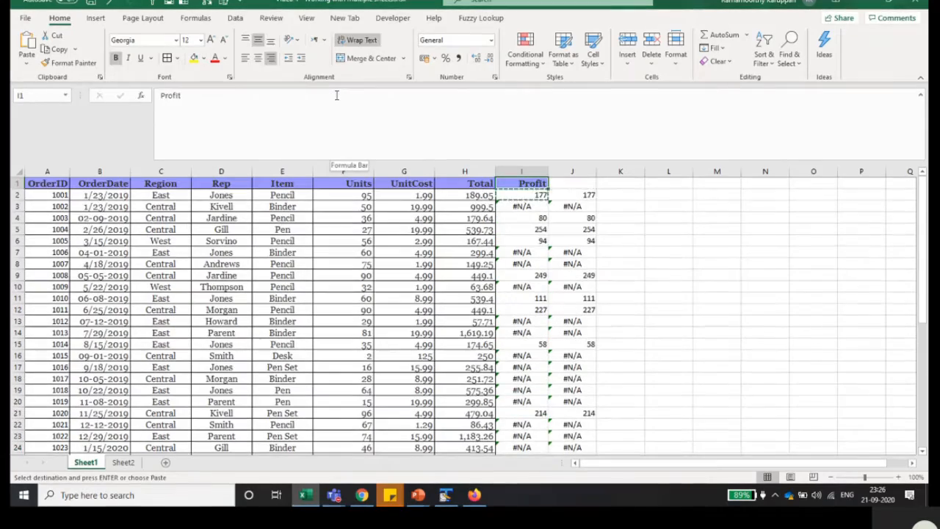
pyautogui.press('Down')
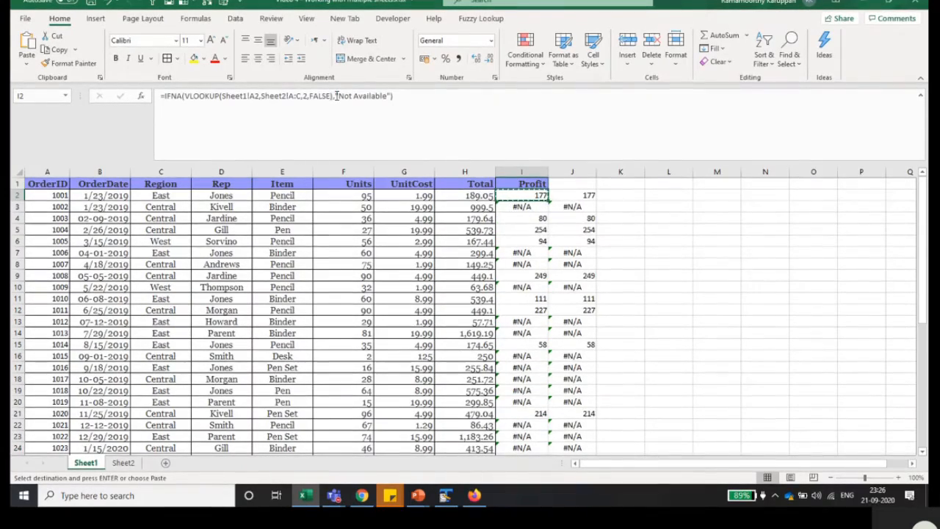
pyautogui.hotkey('ctrl', 'shift', 'Down')
pyautogui.hotkey('ctrl', 'v')
pyautogui.scroll(-10, 598, 361)
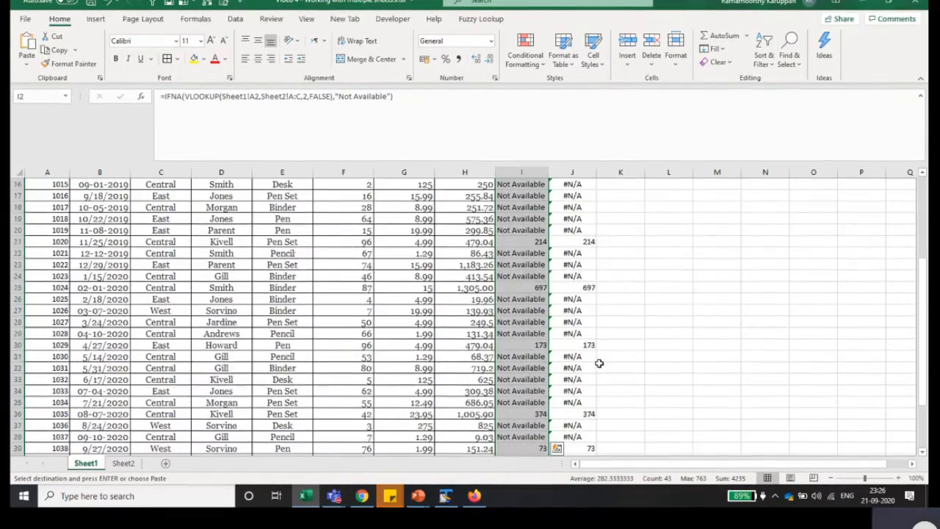
# Step: Widen the Profit column I to fit "Not Available" and centre its contents horizontally
pyautogui.moveTo(548, 172); pyautogui.dragTo(575, 172)
pyautogui.click(599, 253)
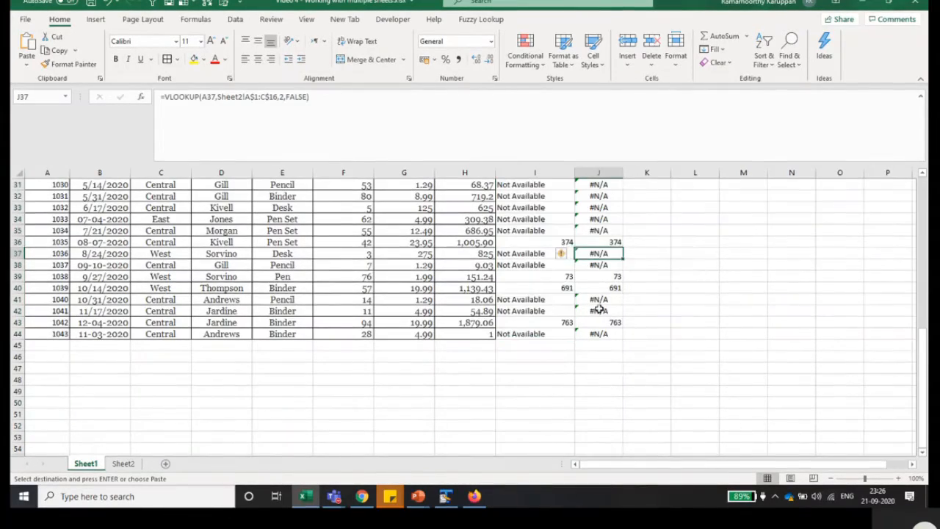
pyautogui.scroll(10, 600, 309)
pyautogui.click(535, 173)
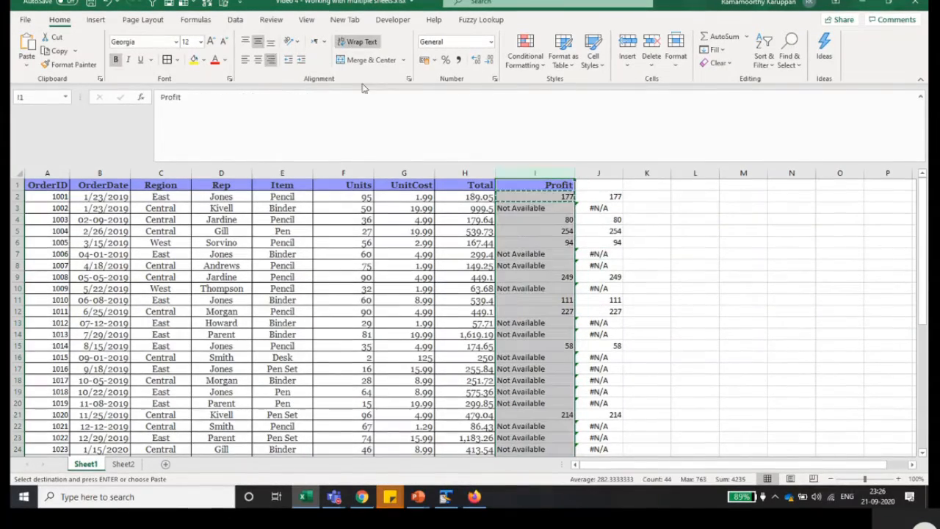
pyautogui.click(257, 60)
pyautogui.click(584, 324)
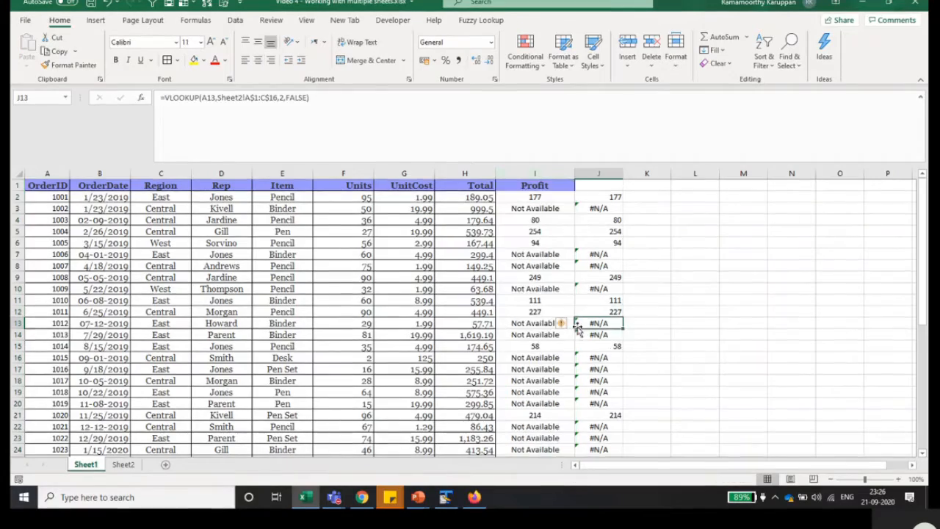
pyautogui.scroll(-6, 581, 345)
pyautogui.scroll(-3, 581, 346)
pyautogui.scroll(9, 581, 352)
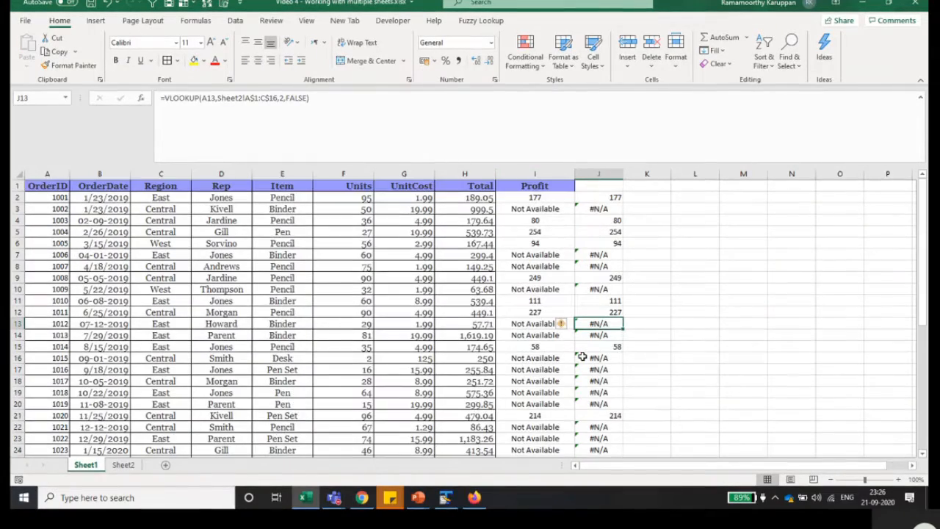
# Step: Change the VLOOKUP match type in J2 to TRUE for an approximate match
pyautogui.click(599, 200)
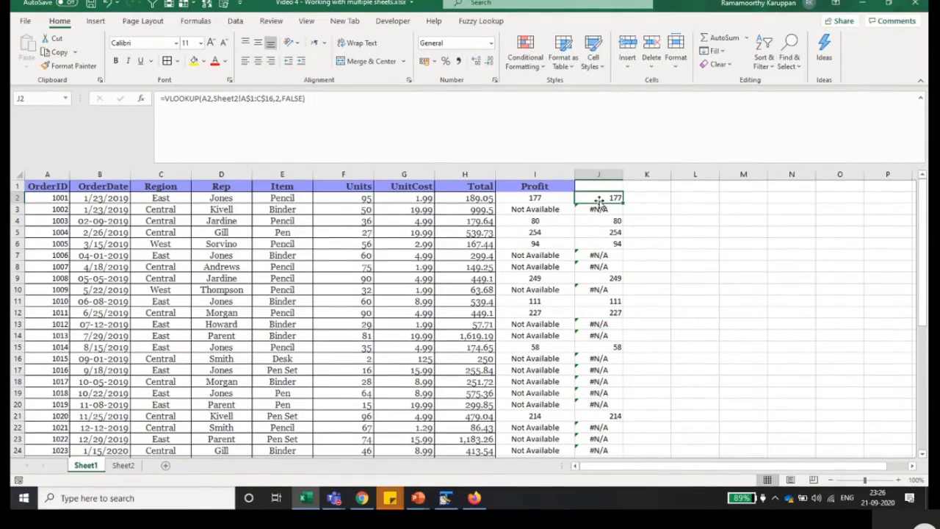
pyautogui.click(284, 100)
pyautogui.moveTo(282, 99); pyautogui.dragTo(301, 100)
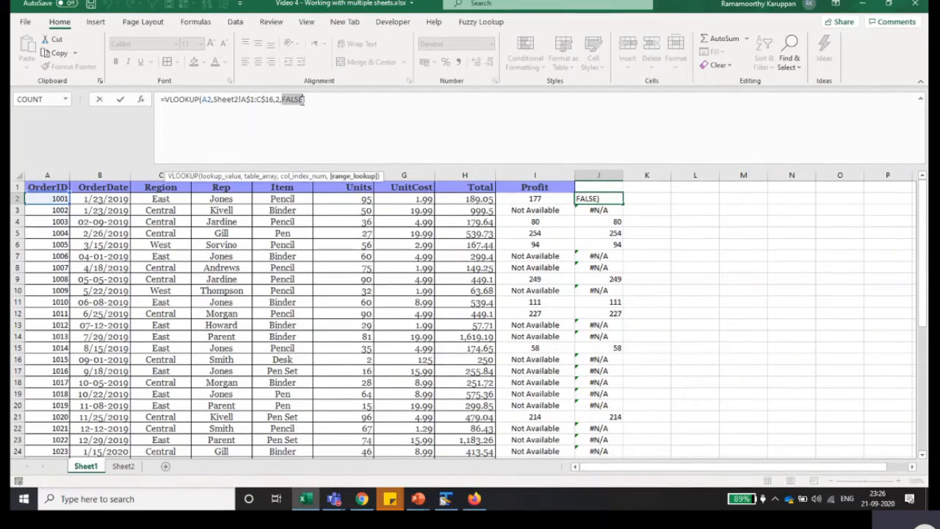
pyautogui.write('TRUE')
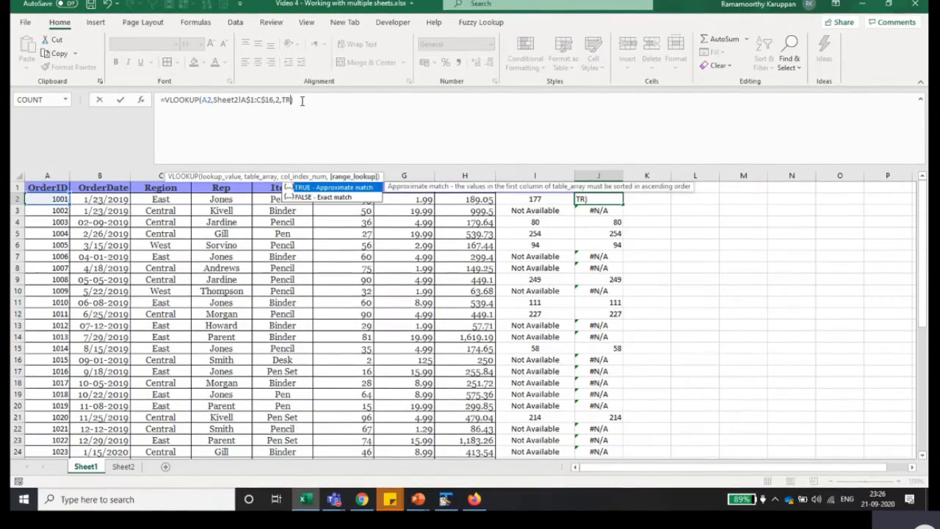
pyautogui.press('Return')
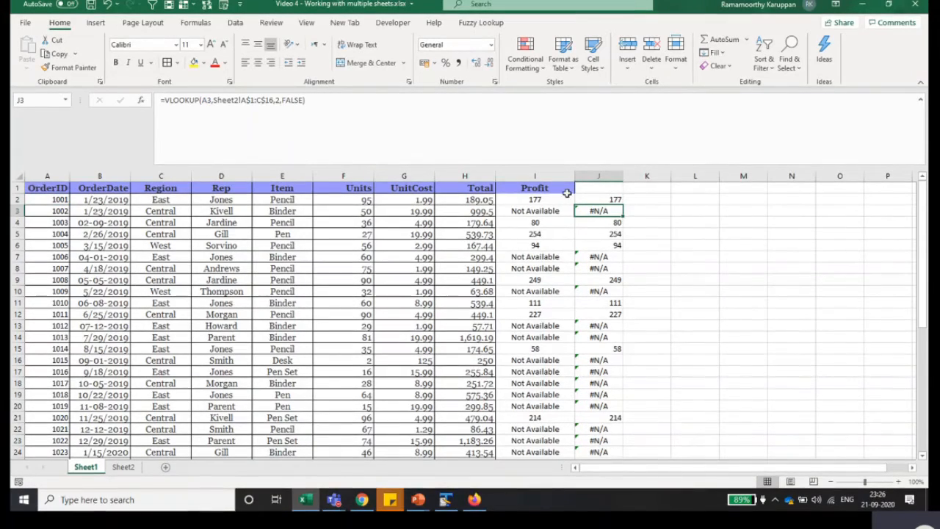
# Step: Compare the J2 lookup and order ID in A2 of Sheet1 with the OrderID column on Sheet2
pyautogui.click(592, 197)
pyautogui.click(52, 200)
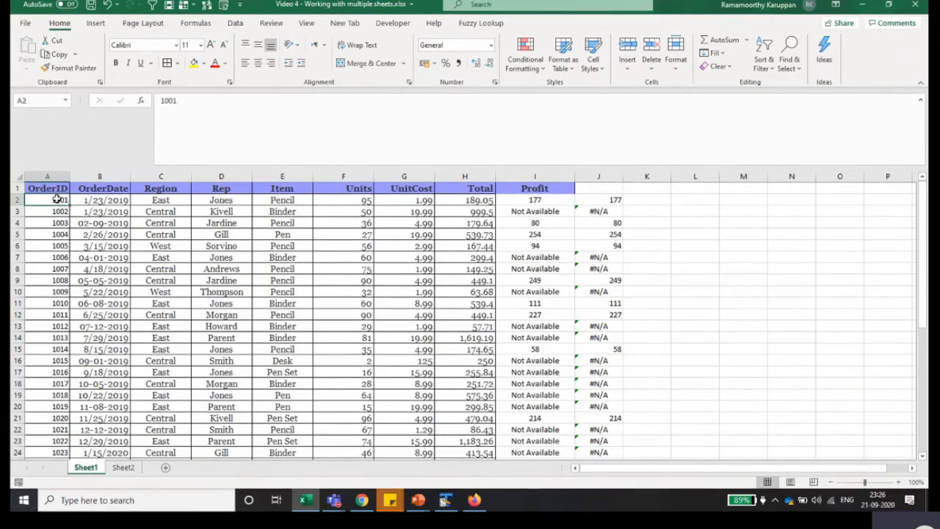
pyautogui.click(123, 468)
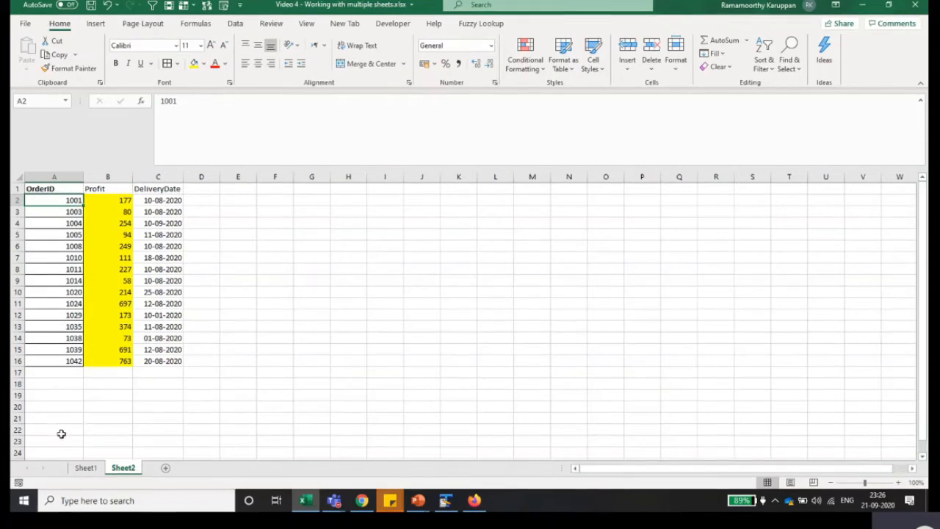
pyautogui.click(85, 468)
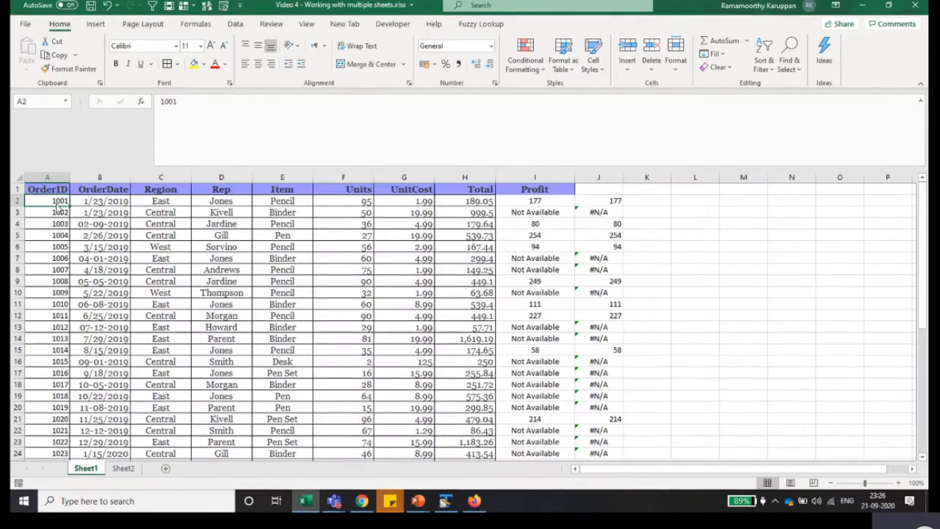
pyautogui.click(121, 469)
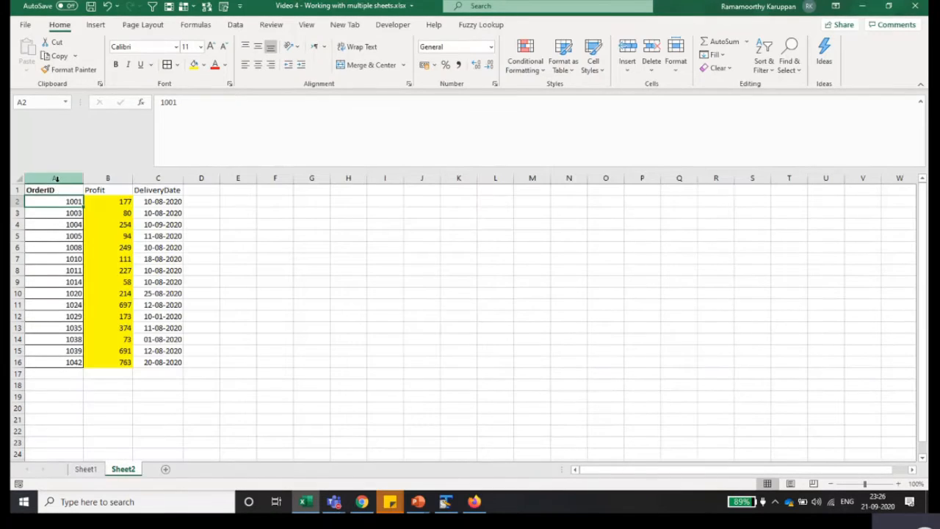
pyautogui.hotkey('ctrl', 'space')
pyautogui.moveTo(52, 208); pyautogui.dragTo(27, 212)
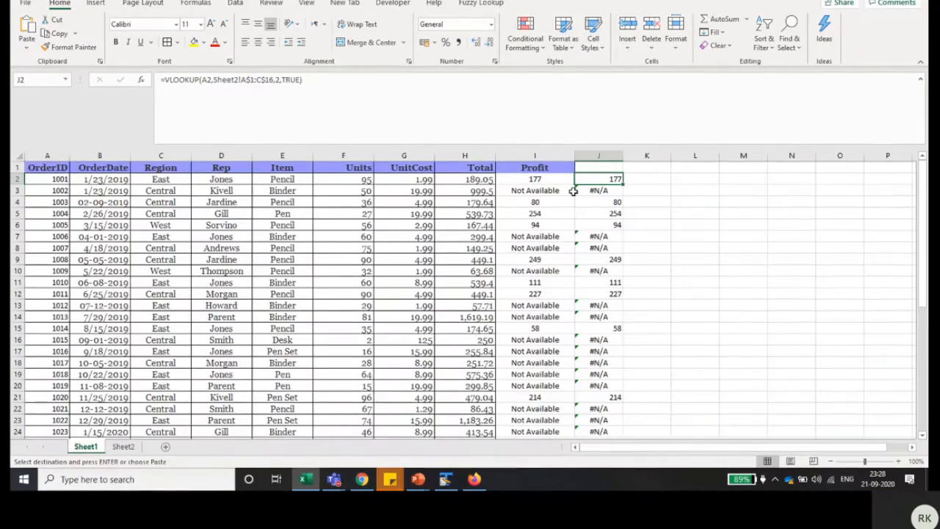
# Step: Copy the approximate-match VLOOKUP from J2 down through J44 and review the filled column
pyautogui.click(610, 180)
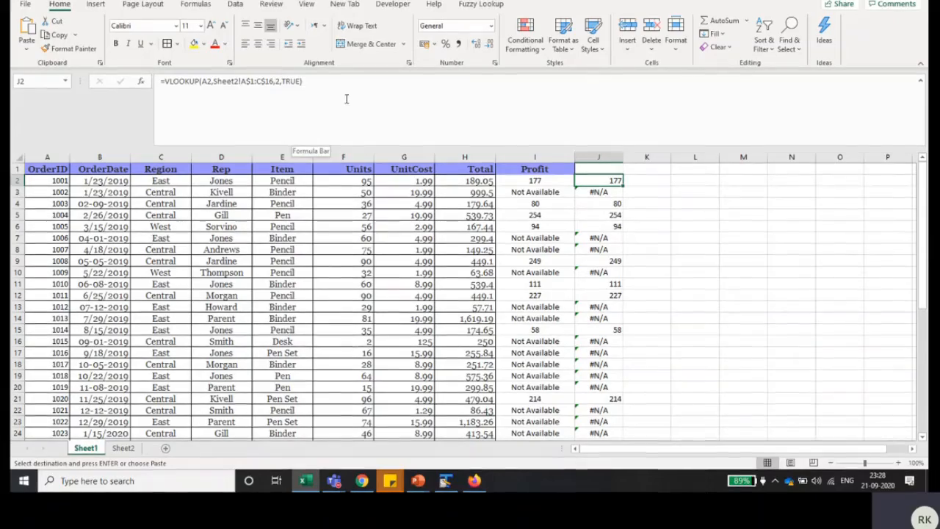
pyautogui.scroll(-10, 614, 335)
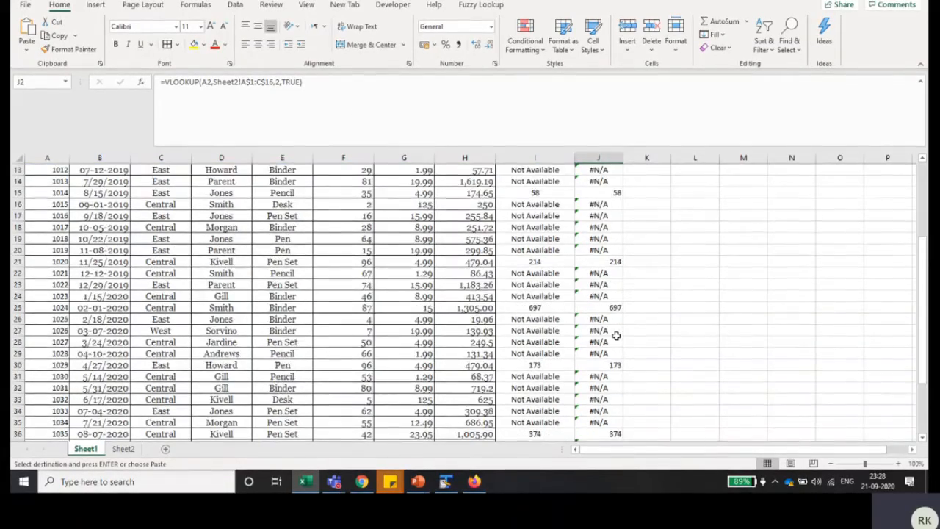
pyautogui.keyDown('shift'); pyautogui.click(613, 323); pyautogui.keyUp('shift')
pyautogui.hotkey('ctrl', 'v')
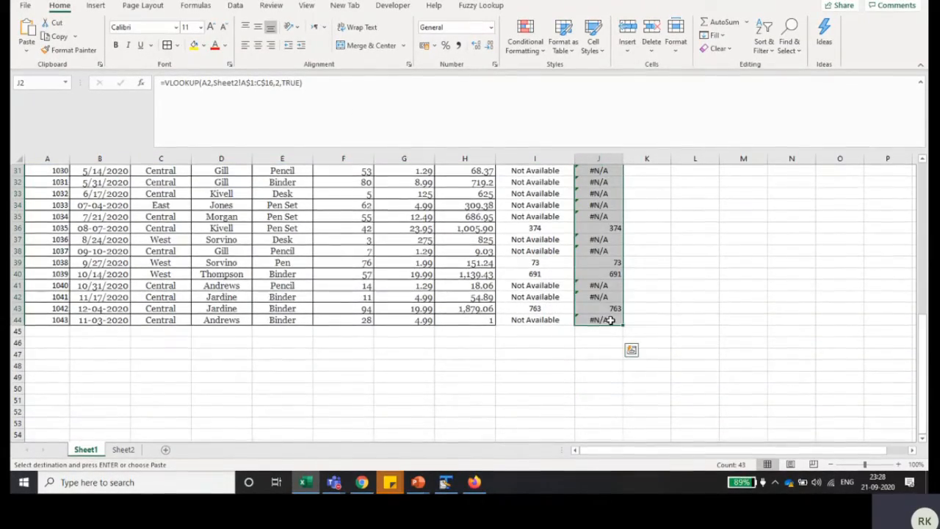
pyautogui.scroll(7, 632, 330)
pyautogui.scroll(-6, 639, 328)
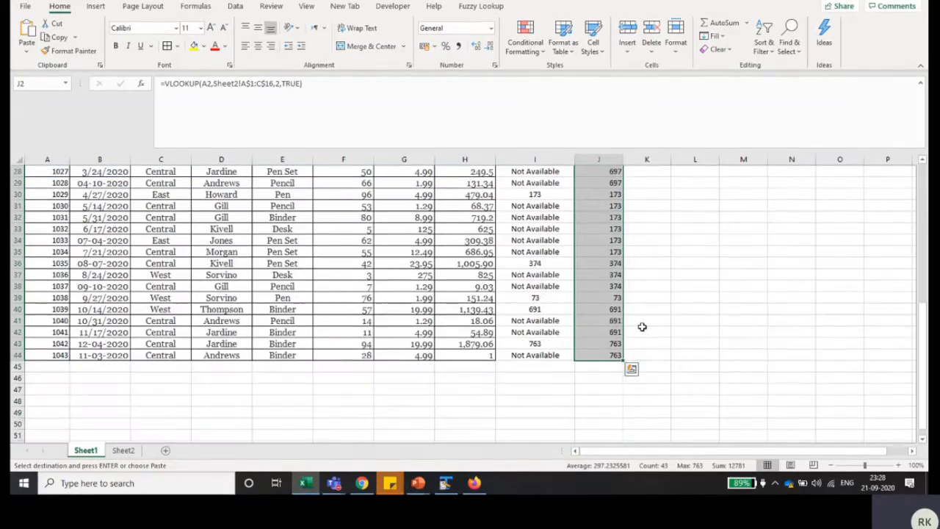
pyautogui.scroll(9, 597, 232)
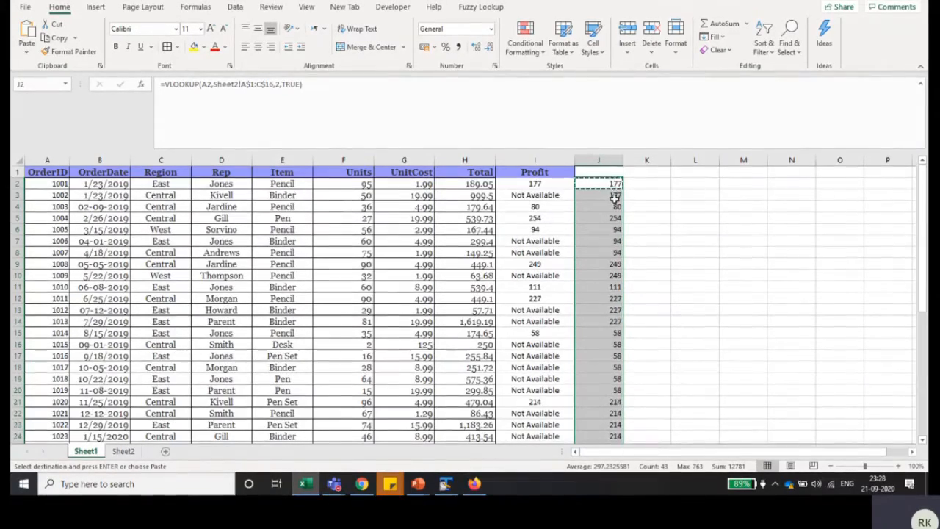
# Step: Compare the approximate-match results in column J with the order IDs and profits on Sheet2
pyautogui.click(614, 184)
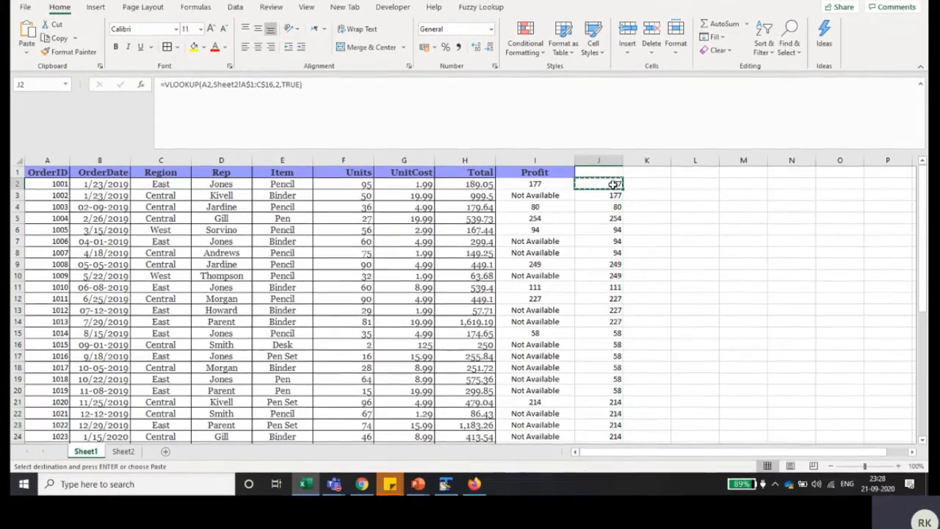
pyautogui.click(124, 452)
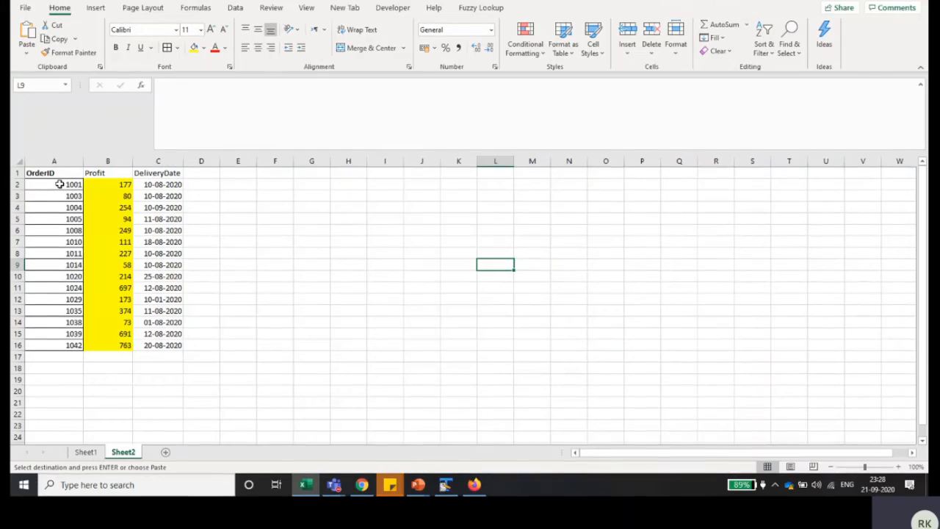
pyautogui.click(84, 452)
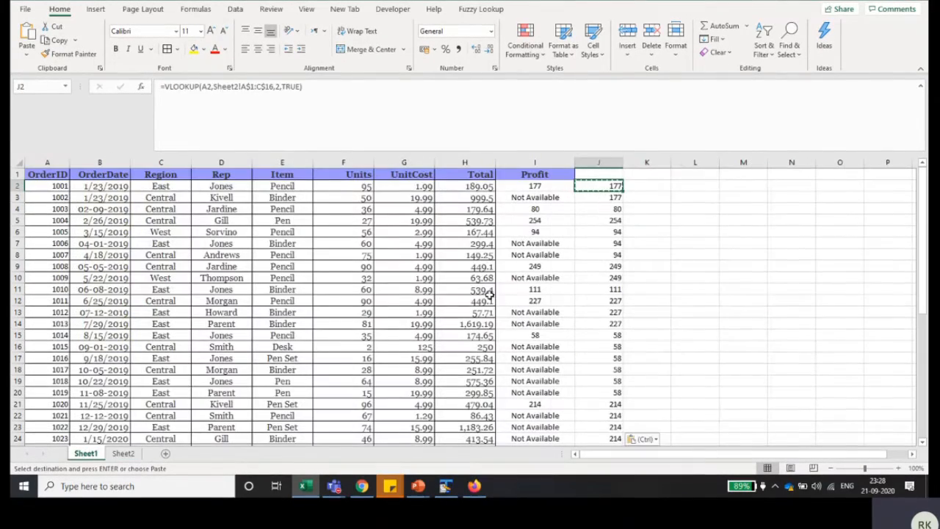
pyautogui.click(123, 453)
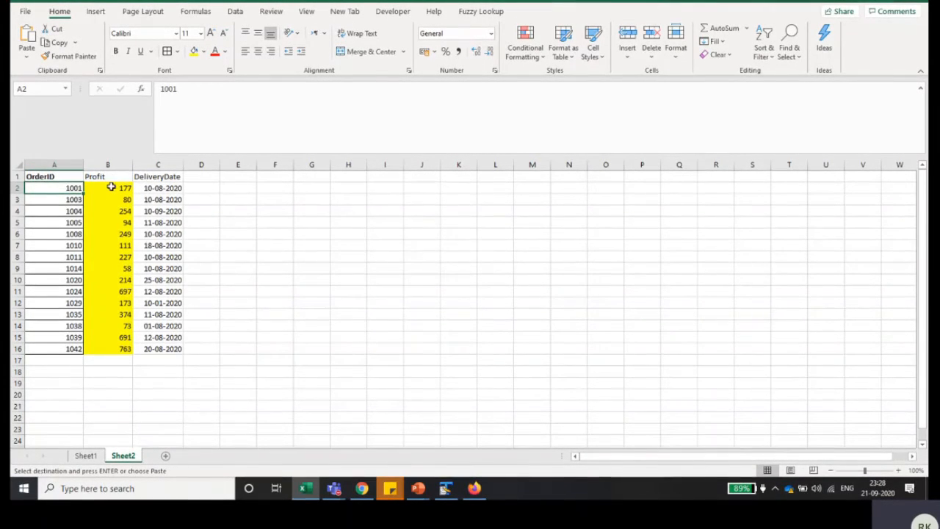
pyautogui.click(90, 457)
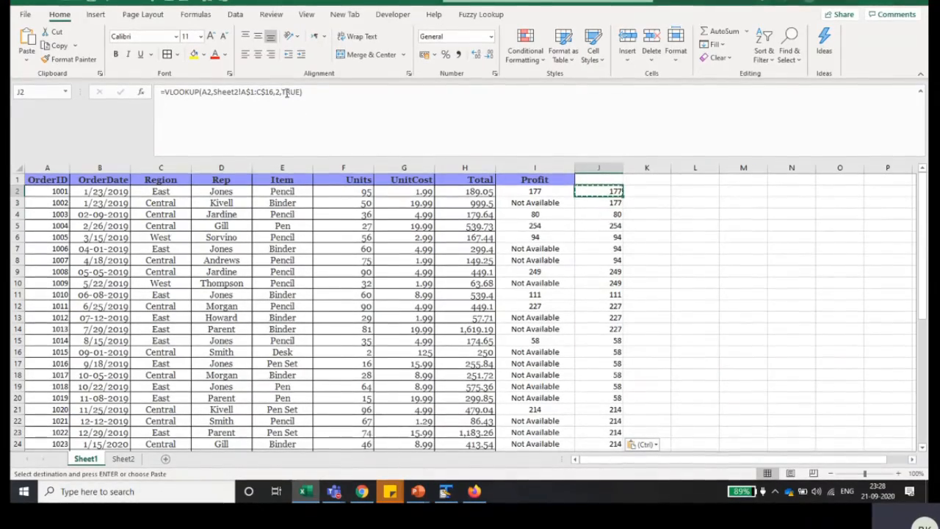
# Step: Set the VLOOKUP match type in J2 to FALSE and copy the formula down through J44
pyautogui.click(298, 92)
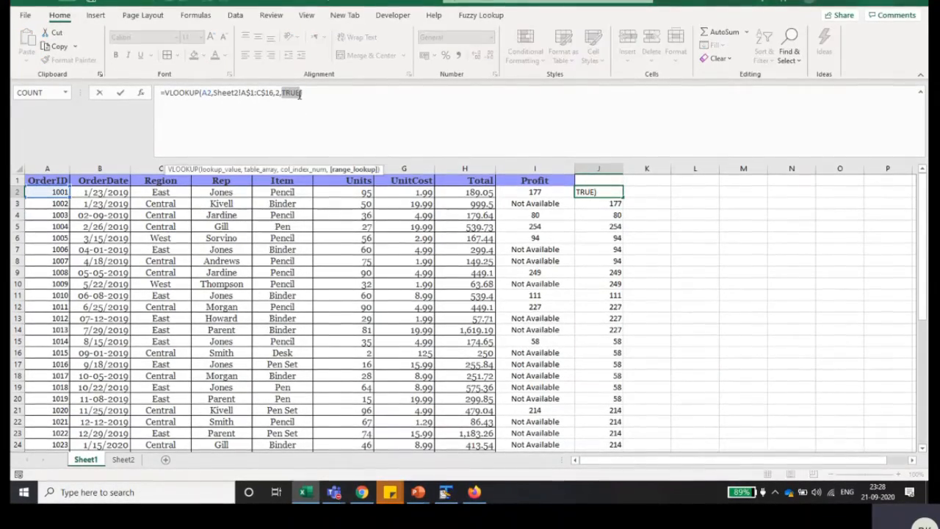
pyautogui.press('Escape')
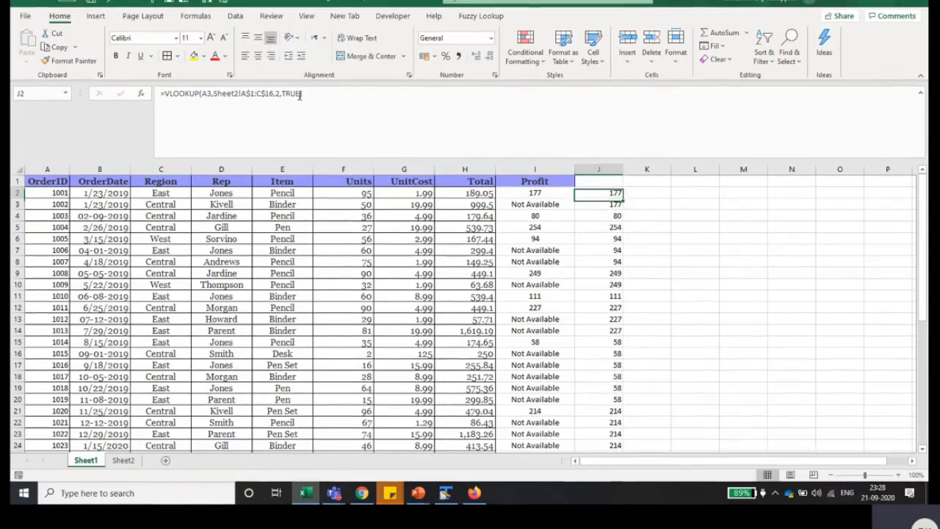
pyautogui.hotkey('ctrl', 'shift', 'Down')
pyautogui.hotkey('ctrl', 'v')
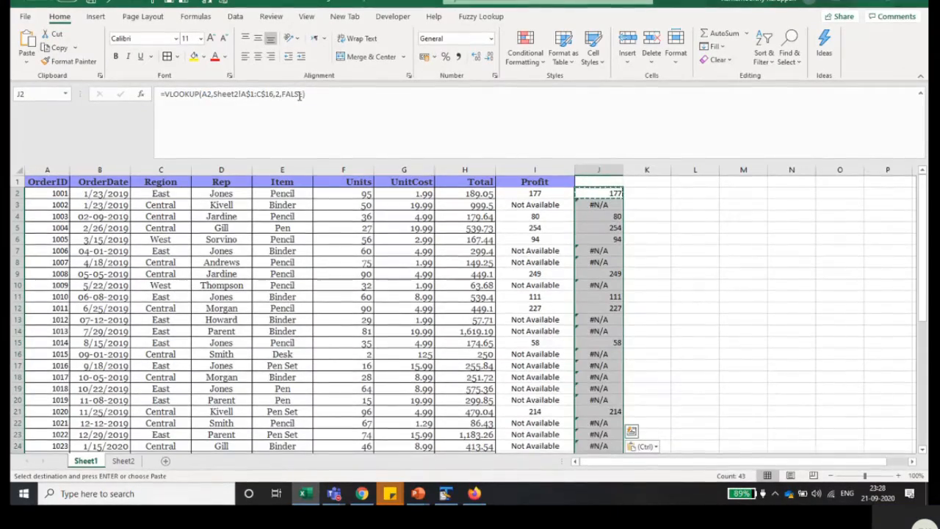
pyautogui.click(611, 219)
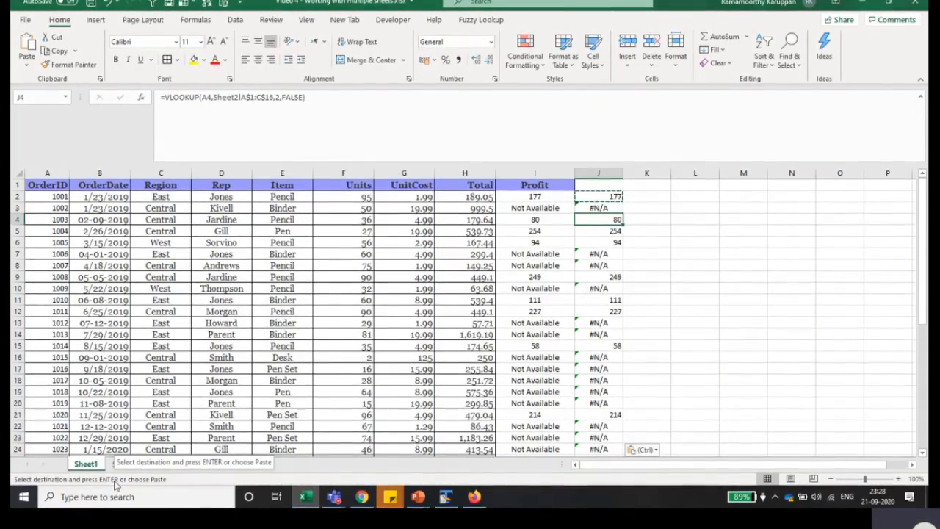
pyautogui.click(216, 313)
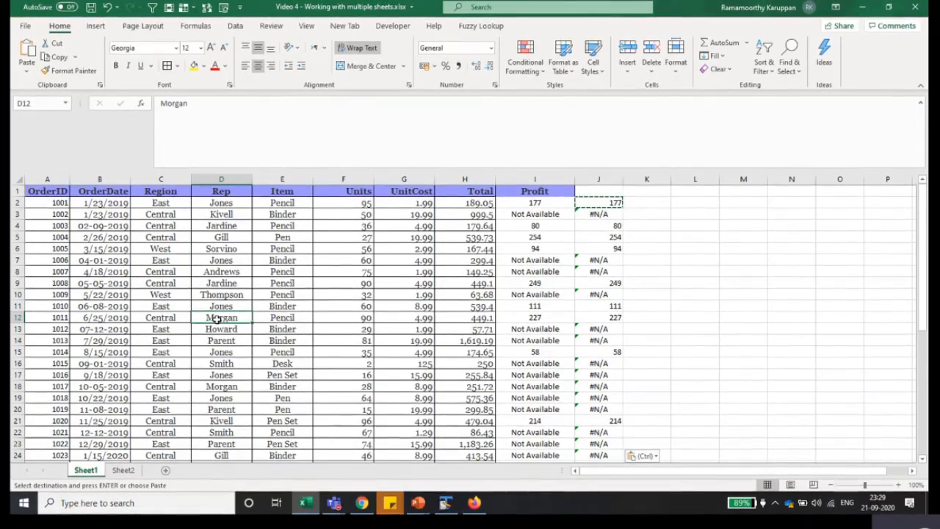
# Step: Switch to the Microsoft Teams meeting window and open its additional meeting actions
pyautogui.hotkey('alt', 'Tab')
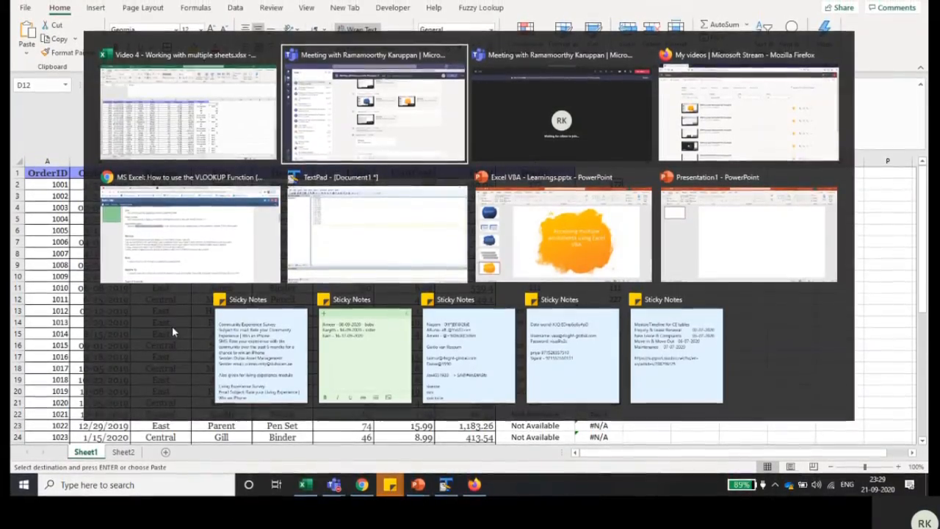
pyautogui.hotkey('alt', 'Tab')
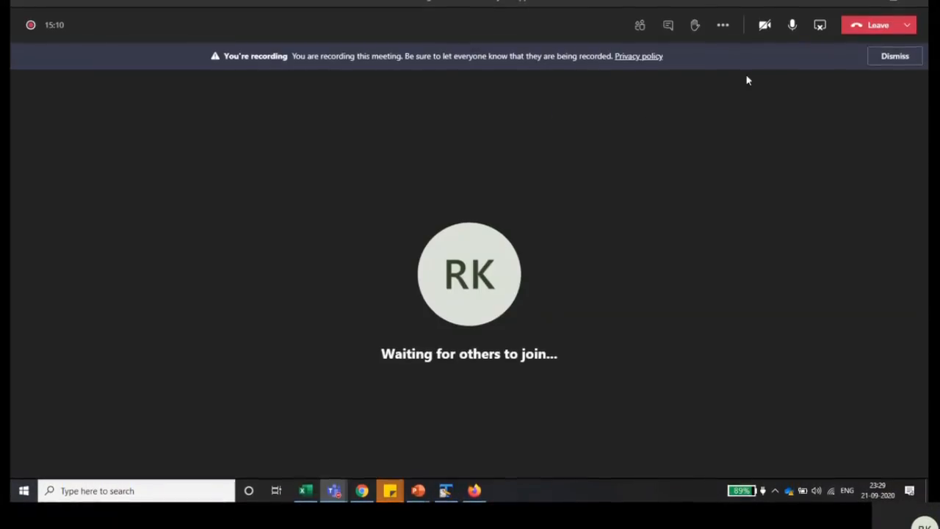
pyautogui.click(723, 29)
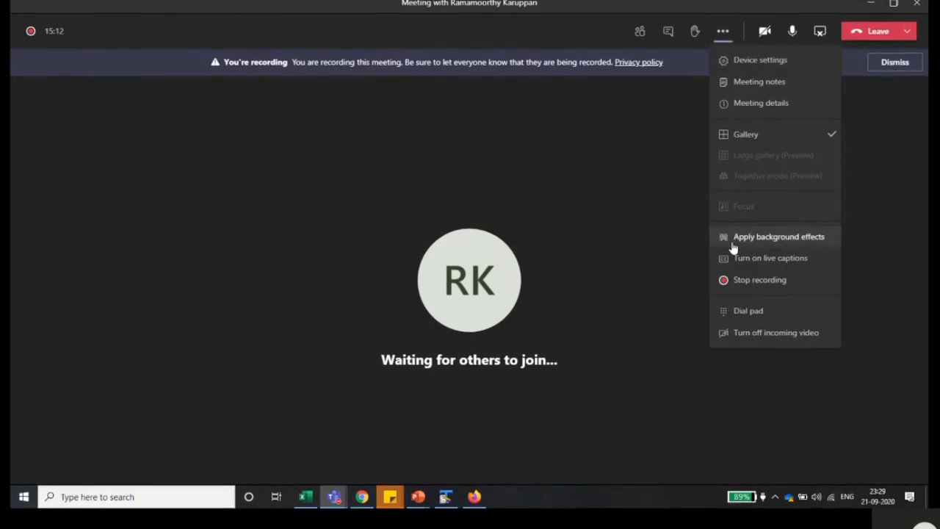